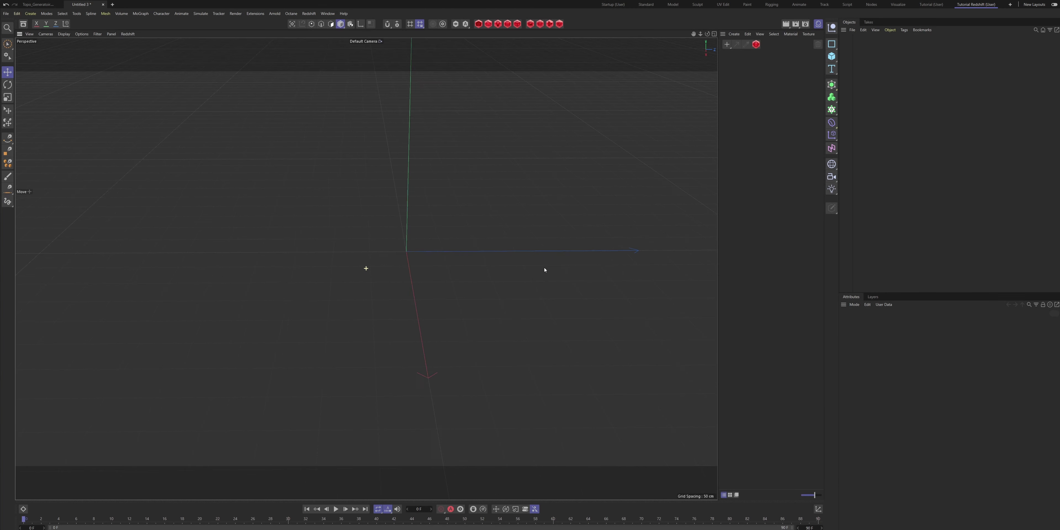
# Add a Landscape primitive and set its Fine Furrows to 0%.
pyautogui.click(833, 57)
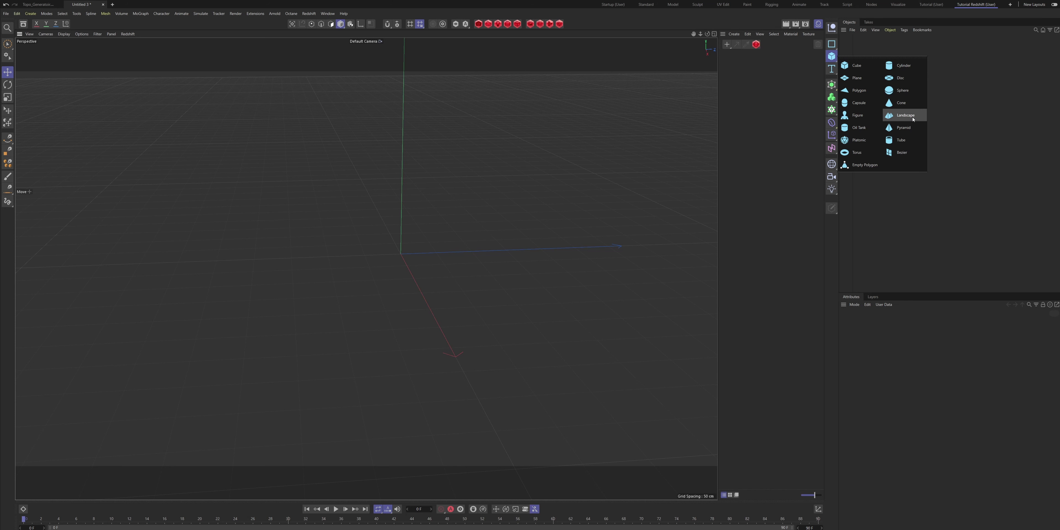
pyautogui.click(905, 115)
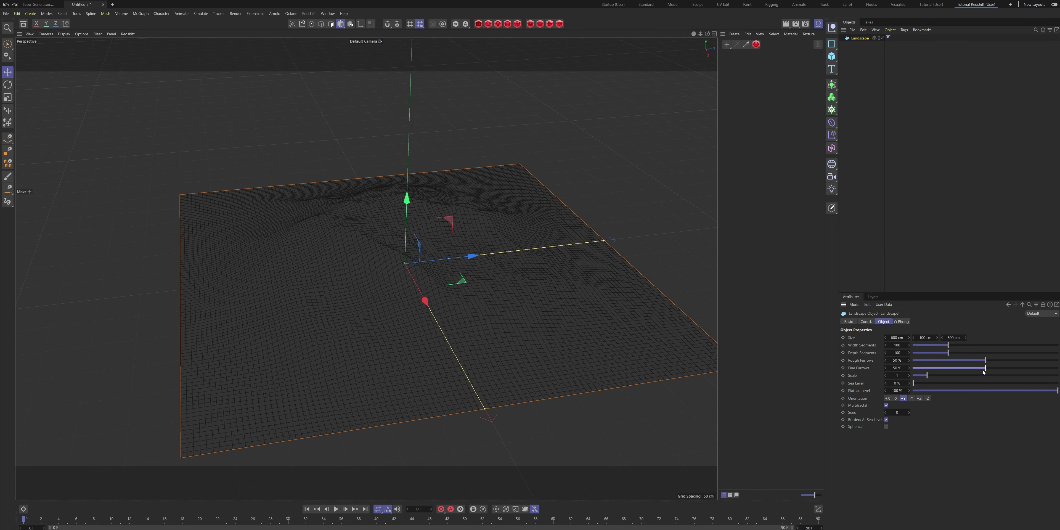
pyautogui.moveTo(986, 370); pyautogui.dragTo(849, 376)
pyautogui.keyDown('alt'); pyautogui.moveTo(463, 293); pyautogui.dragTo(499, 261); pyautogui.keyUp('alt')
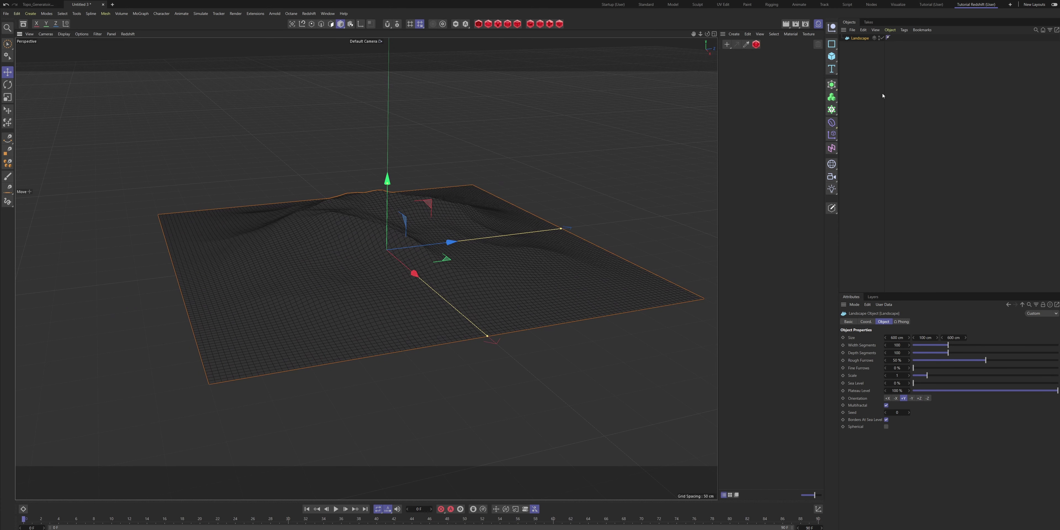
# Add a Voronoi Fracture object and make the Landscape its child.
pyautogui.click(832, 85)
pyautogui.click(831, 110)
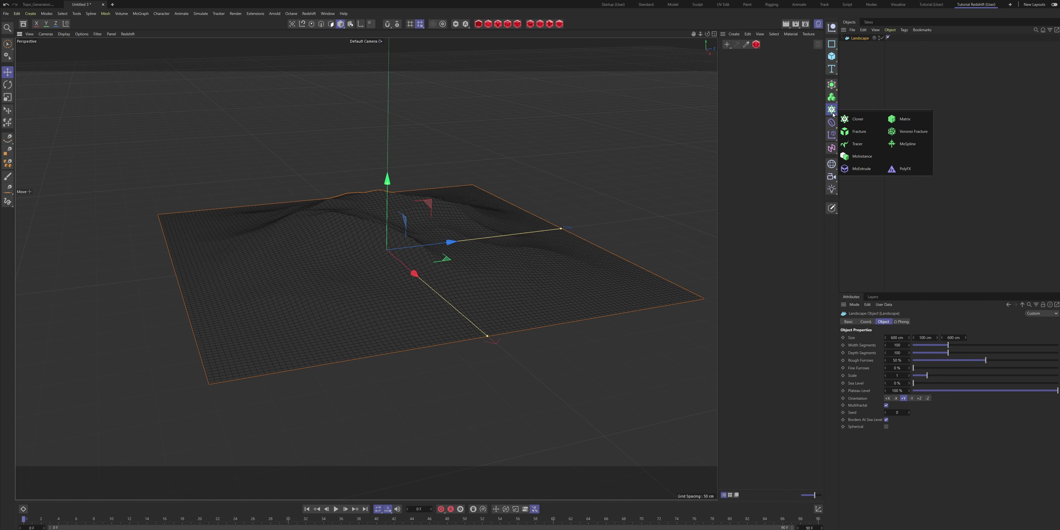
pyautogui.click(912, 131)
pyautogui.click(812, 45)
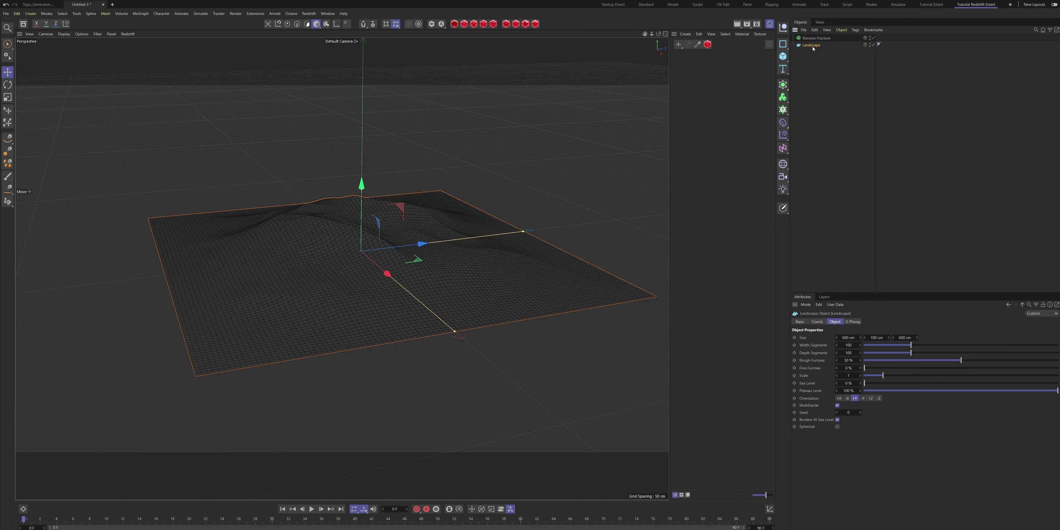
pyautogui.moveTo(813, 48); pyautogui.dragTo(818, 40)
# Switch the viewport display to Gouraud shading to show the fractured terrain as solid coloured surfaces.
pyautogui.scroll(6, 409, 222)
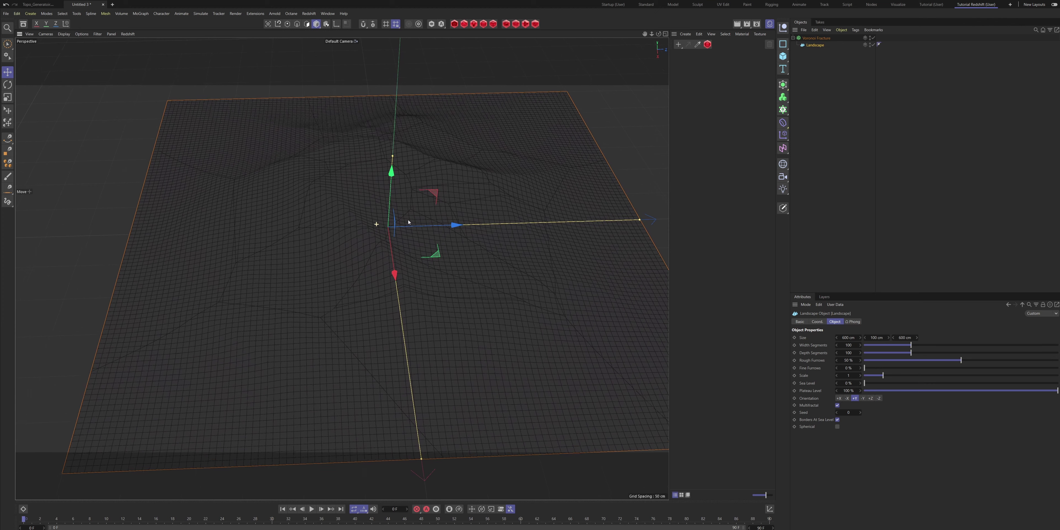
pyautogui.moveTo(416, 242)
pyautogui.keyDown('alt'); pyautogui.mouseDown()
pyautogui.moveTo(387, 248)
pyautogui.moveTo(416, 213)
pyautogui.moveTo(427, 263)
pyautogui.moveTo(314, 262)
pyautogui.moveTo(420, 258)
pyautogui.moveTo(356, 284)
pyautogui.moveTo(422, 224)
pyautogui.mouseUp(); pyautogui.keyUp('alt')
pyautogui.press('n')
pyautogui.press('a')
pyautogui.scroll(-3, 501, 248)
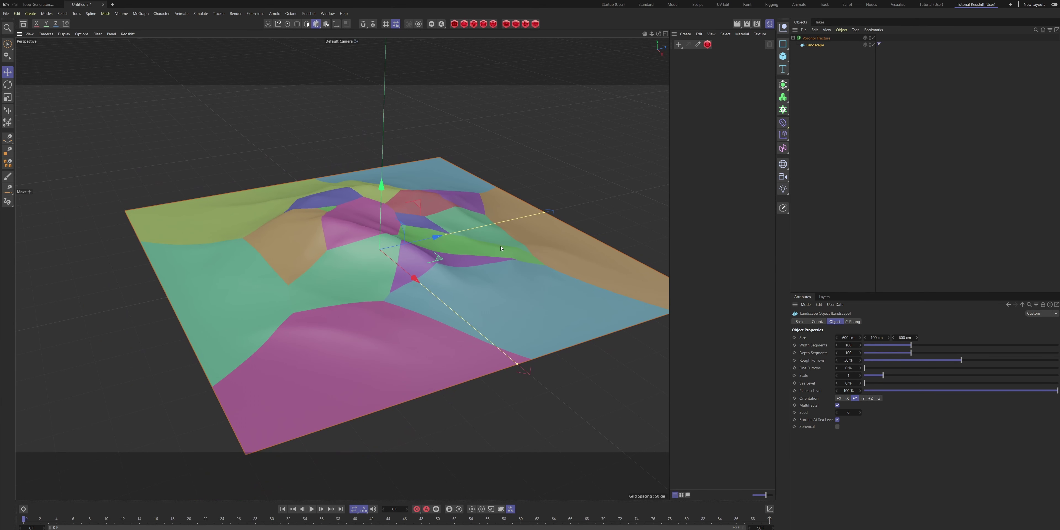
# Remove the default Point Generator distribution from the Voronoi Fracture's sources.
pyautogui.click(819, 39)
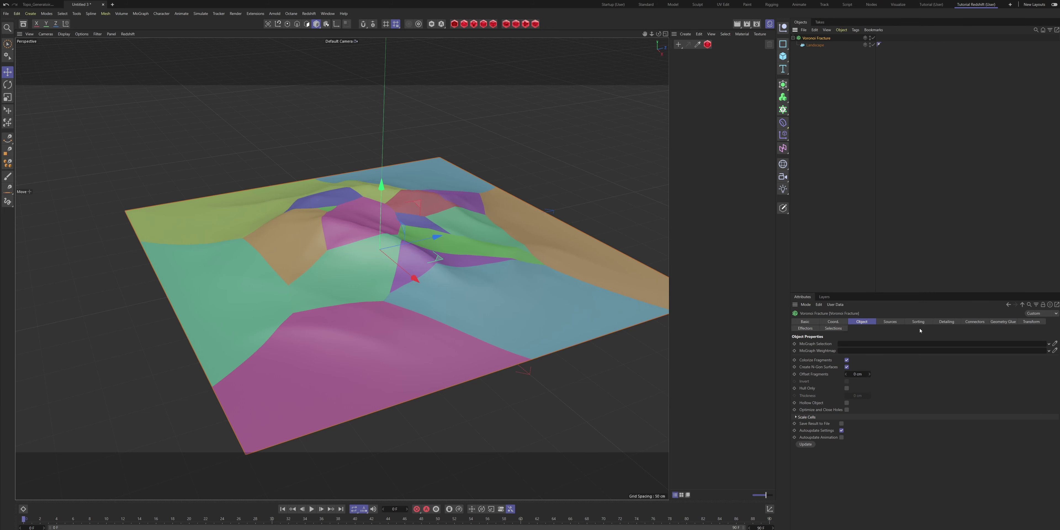
pyautogui.click(890, 322)
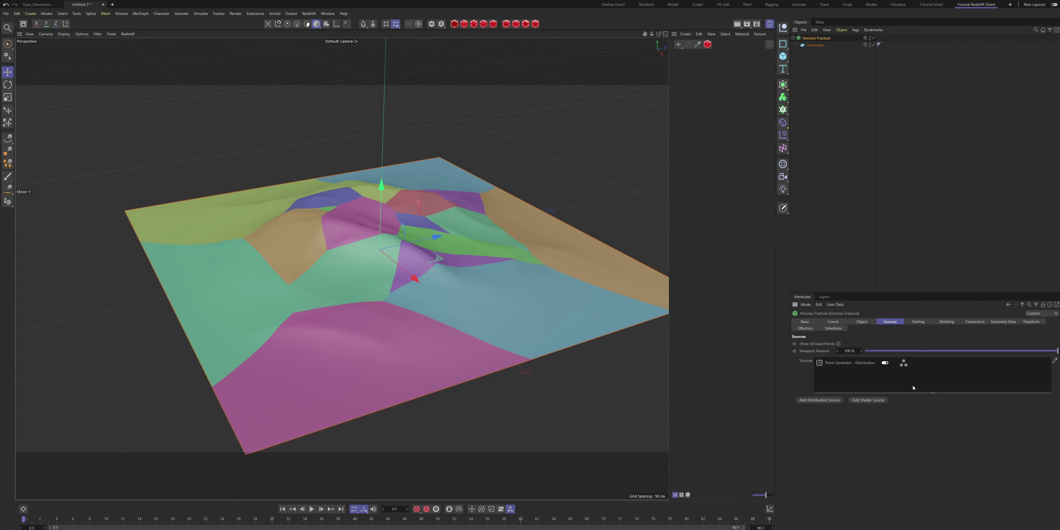
pyautogui.click(839, 364)
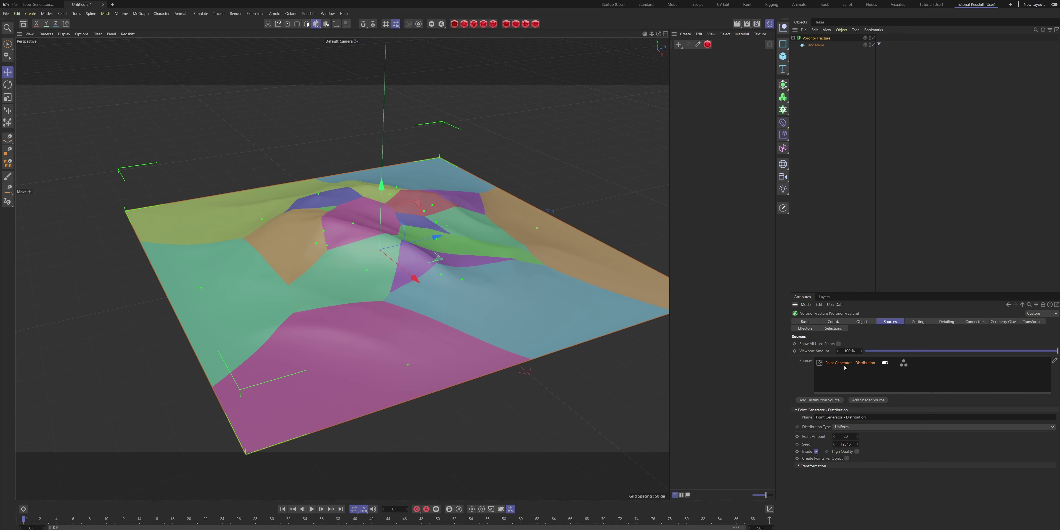
pyautogui.press('Delete')
pyautogui.moveTo(473, 264)
pyautogui.keyDown('alt'); pyautogui.mouseDown()
pyautogui.moveTo(456, 263)
pyautogui.moveTo(489, 264)
pyautogui.moveTo(465, 270)
pyautogui.mouseUp(); pyautogui.keyUp('alt')
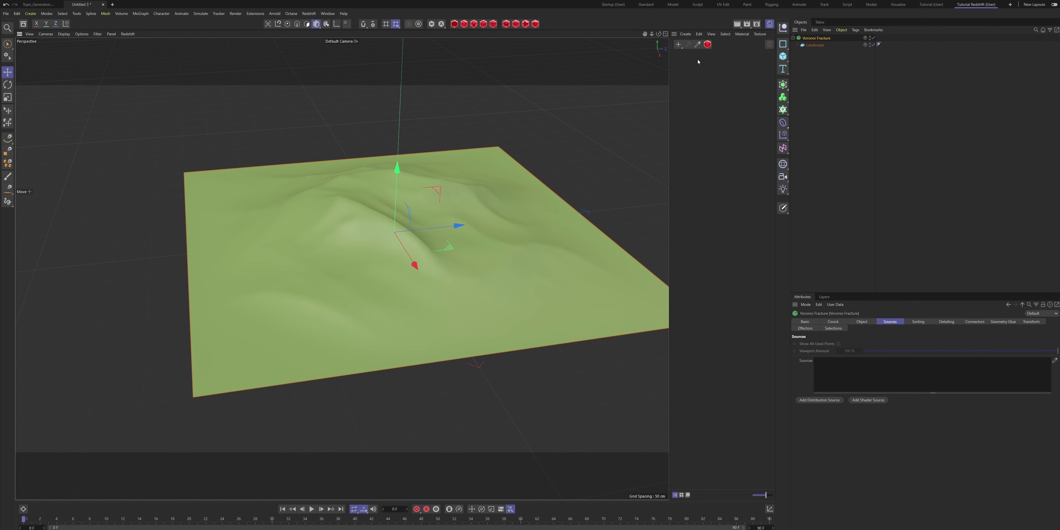
pyautogui.keyDown('alt'); pyautogui.moveTo(490, 202); pyautogui.dragTo(456, 207); pyautogui.keyUp('alt')
# Add a Matrix object and hide the Voronoi Fracture so the matrix can be seen on its own.
pyautogui.click(782, 109)
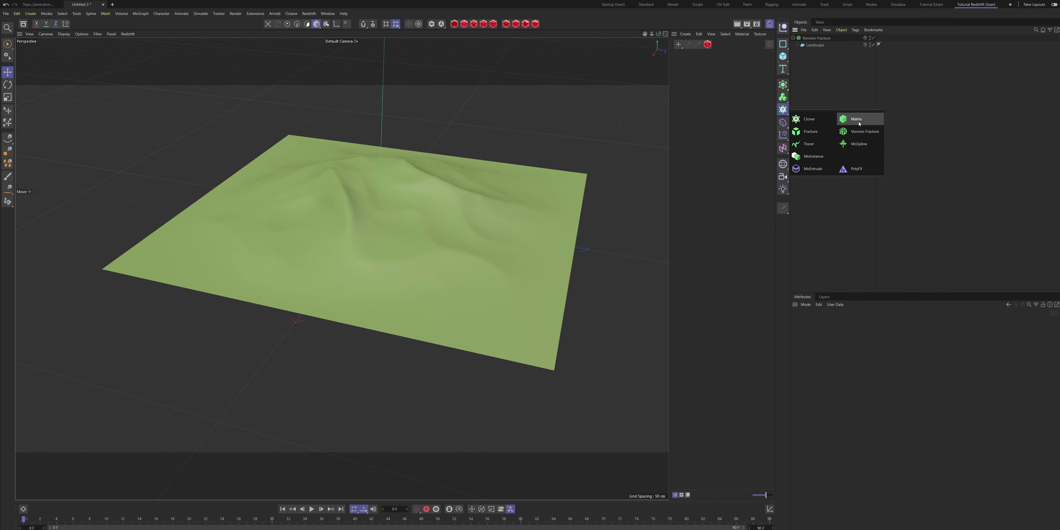
pyautogui.click(856, 120)
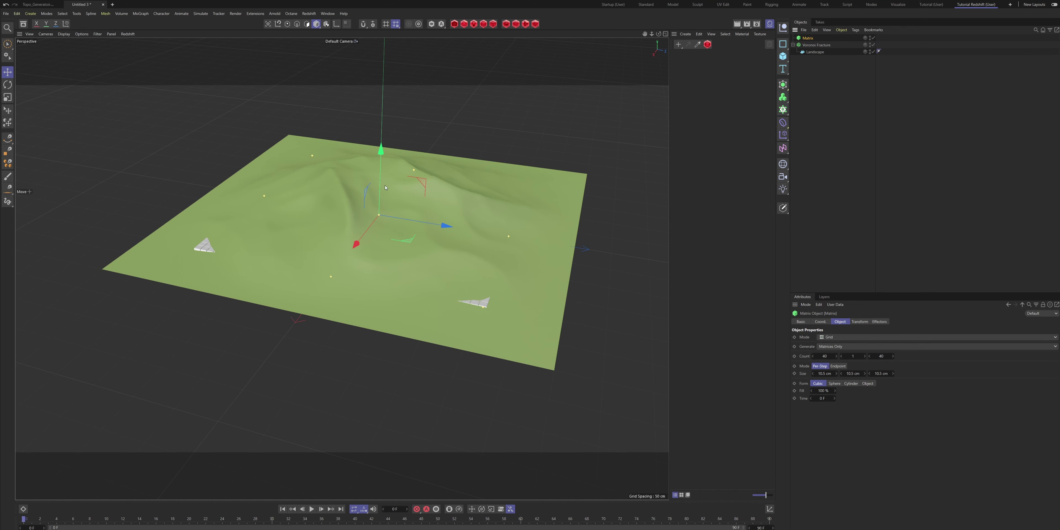
pyautogui.keyDown('alt'); pyautogui.moveTo(385, 187); pyautogui.dragTo(425, 199); pyautogui.keyUp('alt')
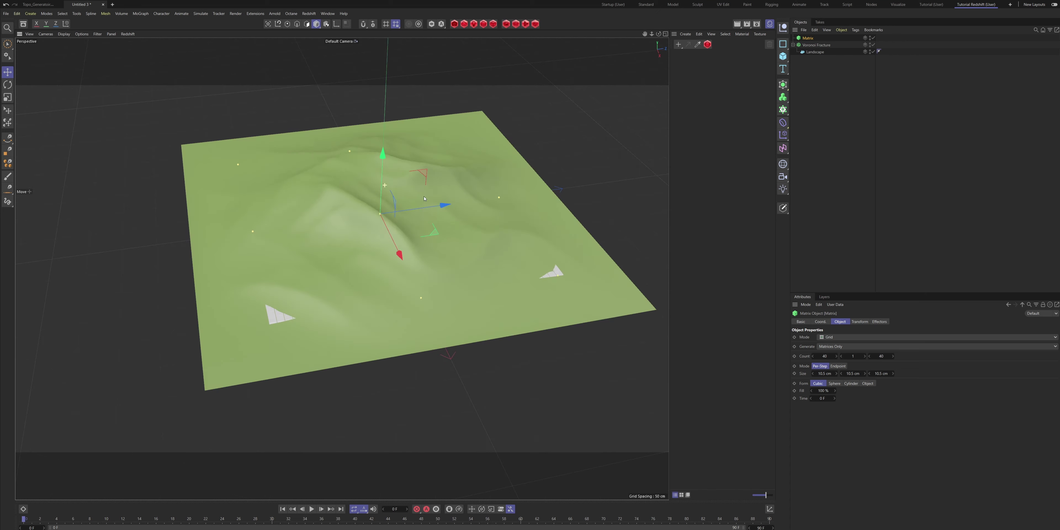
pyautogui.click(871, 45)
pyautogui.keyDown('alt'); pyautogui.moveTo(461, 200); pyautogui.dragTo(613, 259); pyautogui.keyUp('alt')
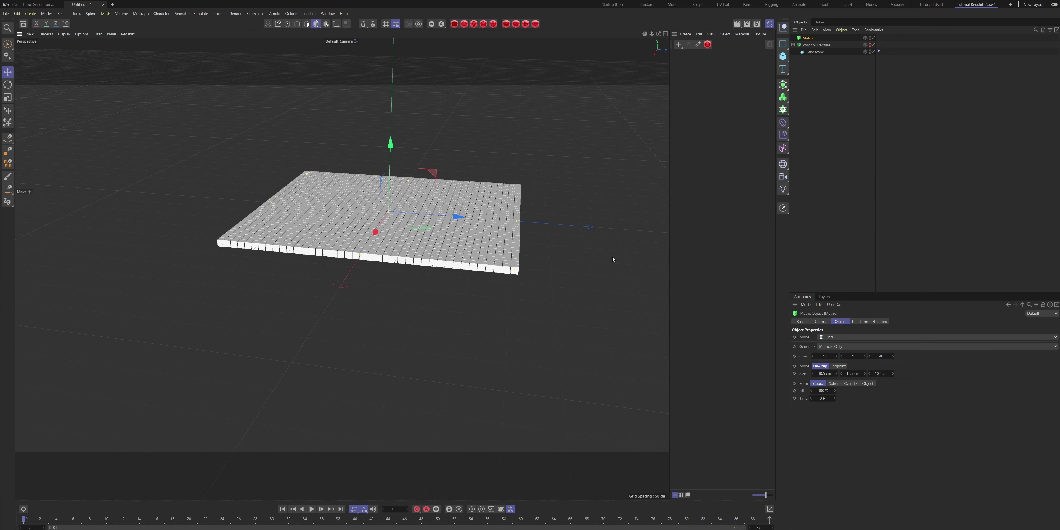
# Change the Matrix object's mode to Linear with a Y position step of 5 cm.
pyautogui.click(839, 338)
pyautogui.click(839, 351)
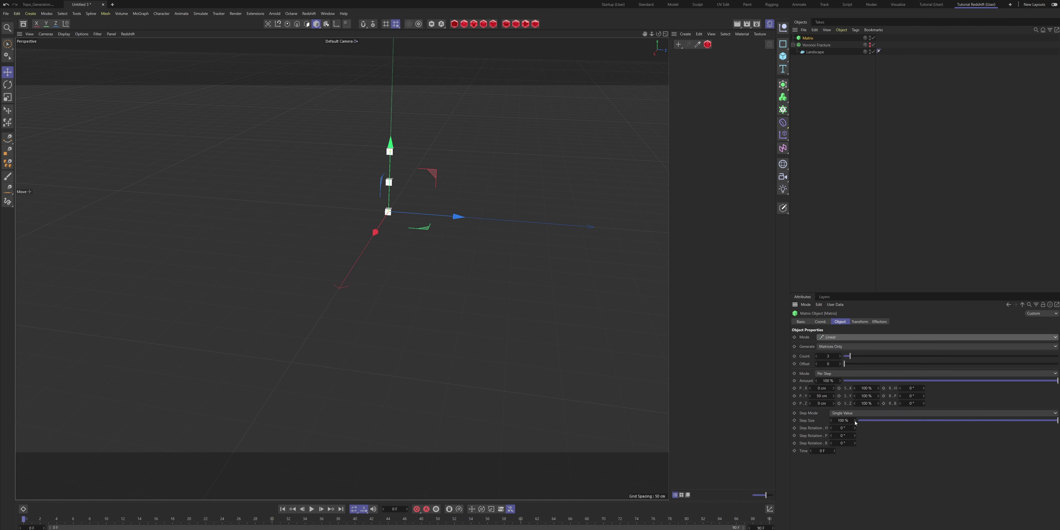
pyautogui.keyDown('alt'); pyautogui.moveTo(380, 196); pyautogui.dragTo(416, 187); pyautogui.keyUp('alt')
pyautogui.scroll(4, 354, 192)
pyautogui.click(821, 394)
pyautogui.press('BackSpace')
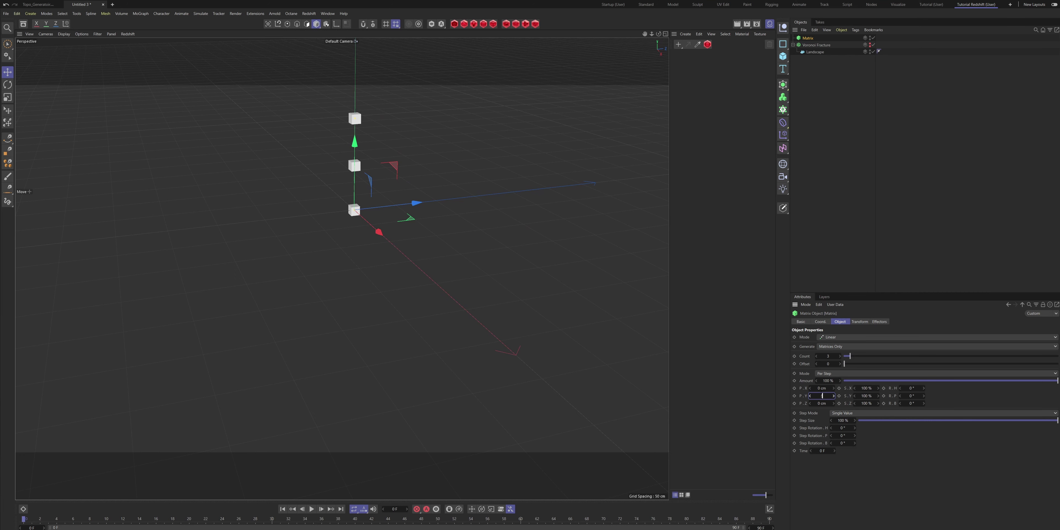
pyautogui.write('5')
pyautogui.press('Return')
pyautogui.keyDown('alt'); pyautogui.moveTo(360, 198); pyautogui.dragTo(436, 183, button='right'); pyautogui.keyUp('alt')
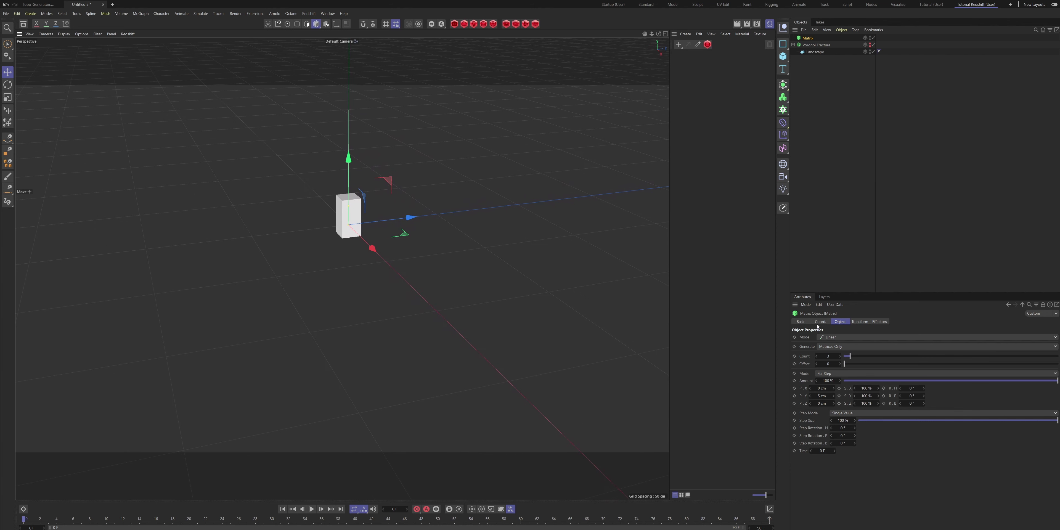
# Set the Matrix object's count to 30 to form a tall vertical column.
pyautogui.doubleClick(833, 356)
pyautogui.write('30')
pyautogui.press('Return')
pyautogui.keyDown('alt'); pyautogui.moveTo(460, 186); pyautogui.dragTo(438, 201, button='right'); pyautogui.keyUp('alt')
pyautogui.keyDown('alt'); pyautogui.moveTo(478, 135); pyautogui.dragTo(466, 217, button='middle'); pyautogui.keyUp('alt')
pyautogui.keyDown('alt'); pyautogui.moveTo(466, 218); pyautogui.dragTo(452, 246, button='right'); pyautogui.keyUp('alt')
pyautogui.keyDown('alt'); pyautogui.moveTo(438, 262); pyautogui.dragTo(405, 161); pyautogui.keyUp('alt')
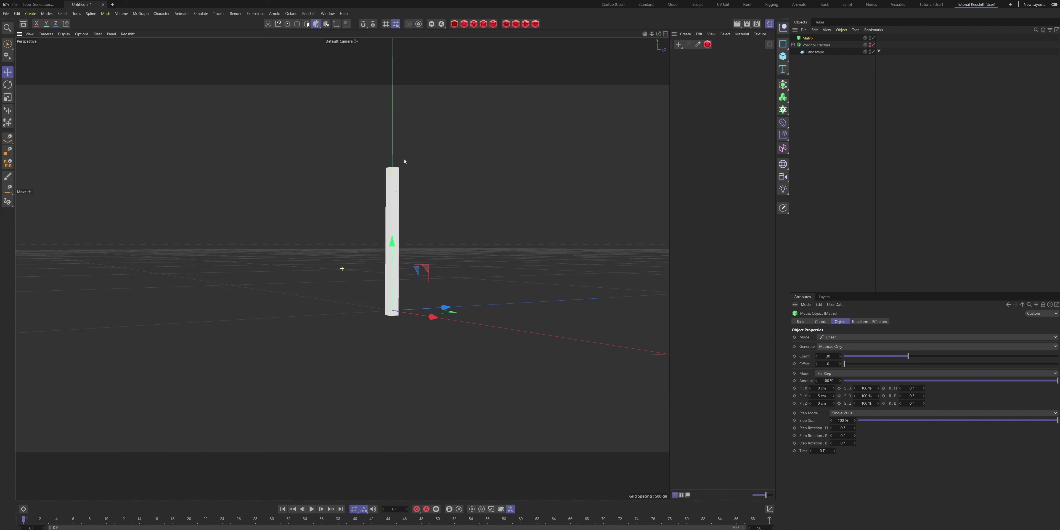
pyautogui.moveTo(822, 396); pyautogui.dragTo(811, 397)
pyautogui.keyDown('alt'); pyautogui.moveTo(402, 185); pyautogui.dragTo(675, 199); pyautogui.keyUp('alt')
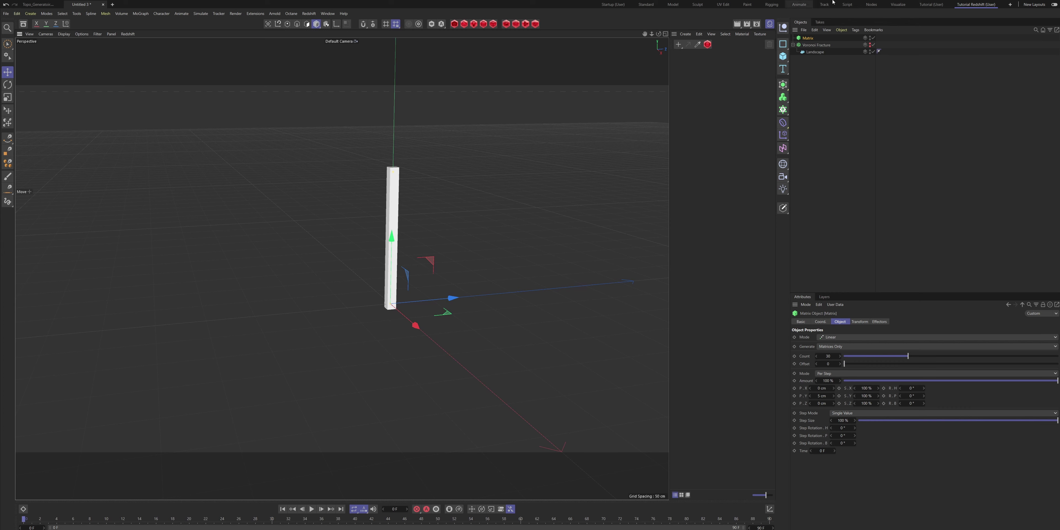
# Show the Voronoi Fracture again and lower the matrix column along Y so it starts below the terrain's base and still rises above its peak.
pyautogui.click(870, 48)
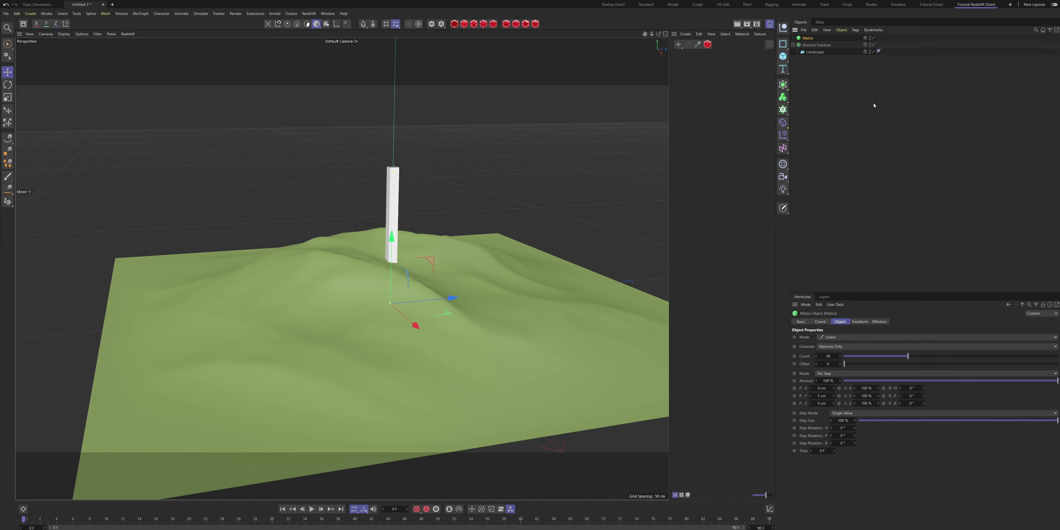
pyautogui.moveTo(381, 277)
pyautogui.keyDown('alt'); pyautogui.mouseDown()
pyautogui.moveTo(455, 244)
pyautogui.moveTo(402, 281)
pyautogui.mouseUp(); pyautogui.keyUp('alt')
pyautogui.middleClick(402, 281)
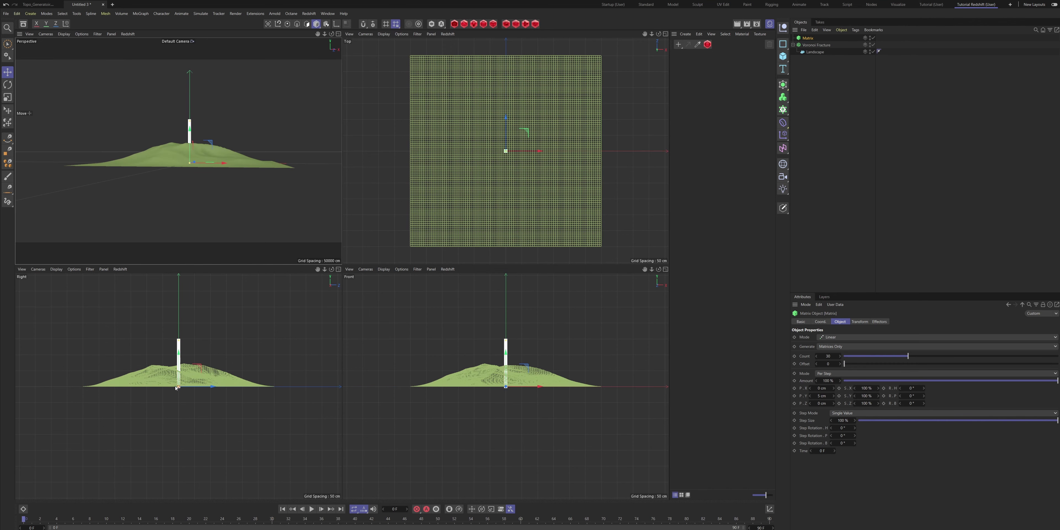
pyautogui.middleClick(176, 387)
pyautogui.keyDown('alt'); pyautogui.moveTo(300, 218); pyautogui.dragTo(389, 288); pyautogui.keyUp('alt')
pyautogui.keyDown('alt'); pyautogui.moveTo(410, 259); pyautogui.dragTo(390, 271, button='middle'); pyautogui.keyUp('alt')
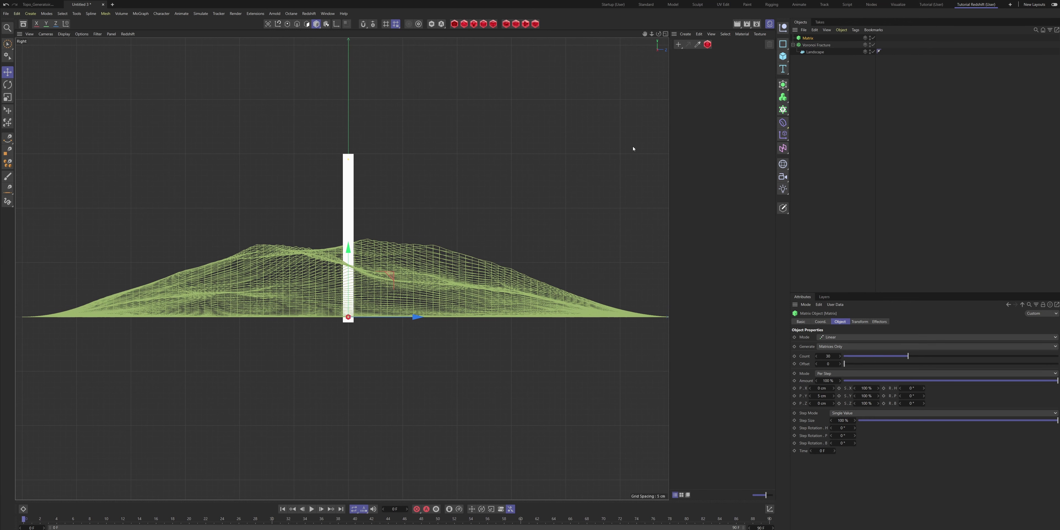
pyautogui.moveTo(345, 250); pyautogui.dragTo(353, 281)
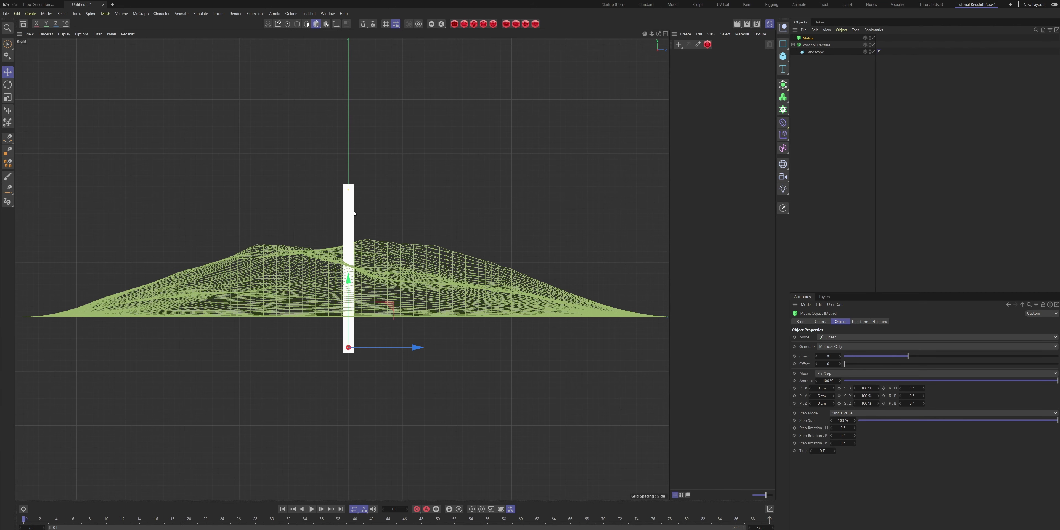
pyautogui.moveTo(349, 283); pyautogui.dragTo(349, 279)
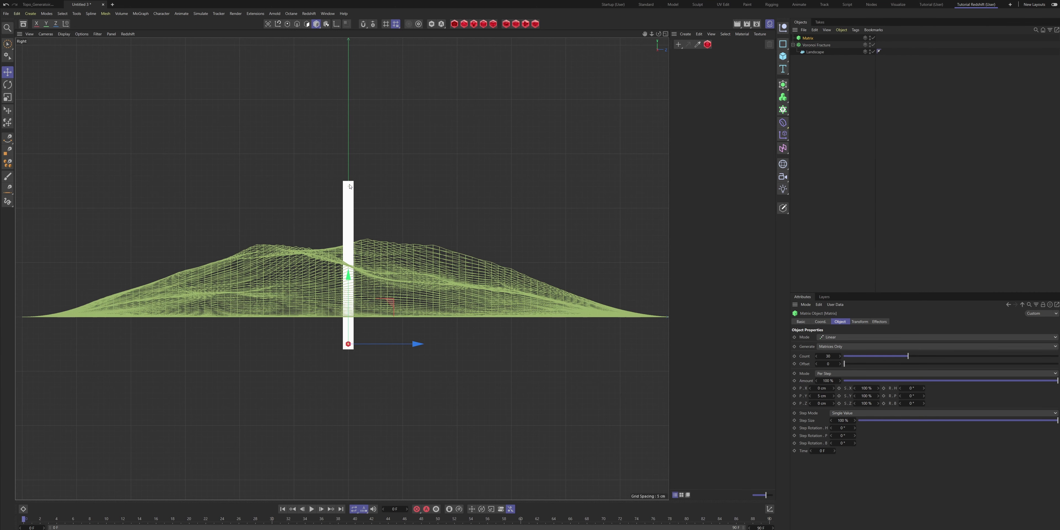
pyautogui.press('F1')
pyautogui.keyDown('alt'); pyautogui.moveTo(422, 254); pyautogui.dragTo(402, 255); pyautogui.keyUp('alt')
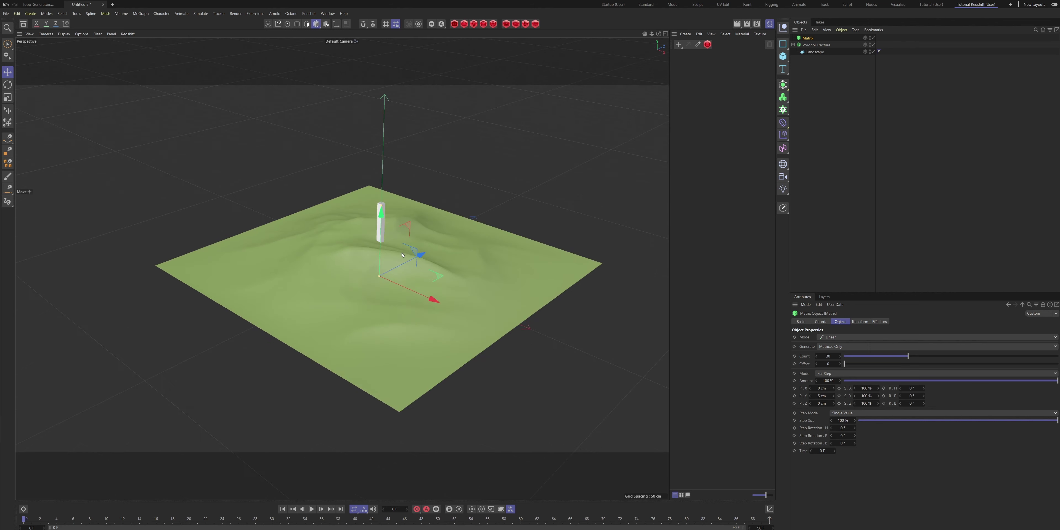
# Add the Matrix object as a source of the Voronoi Fracture to slice the terrain into horizontal bands.
pyautogui.click(815, 45)
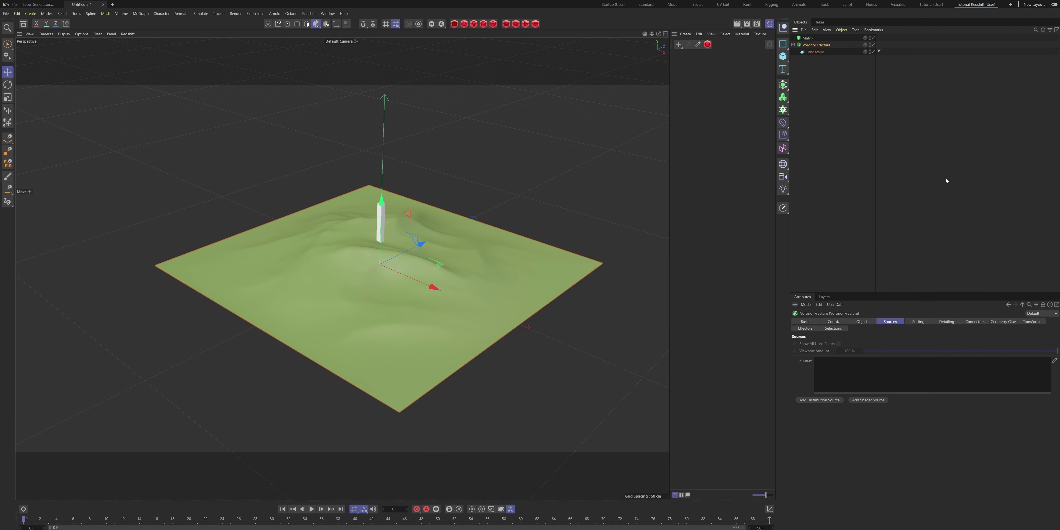
pyautogui.click(808, 38)
pyautogui.moveTo(833, 345); pyautogui.dragTo(827, 371)
pyautogui.keyDown('alt'); pyautogui.moveTo(487, 323); pyautogui.dragTo(401, 265); pyautogui.keyUp('alt')
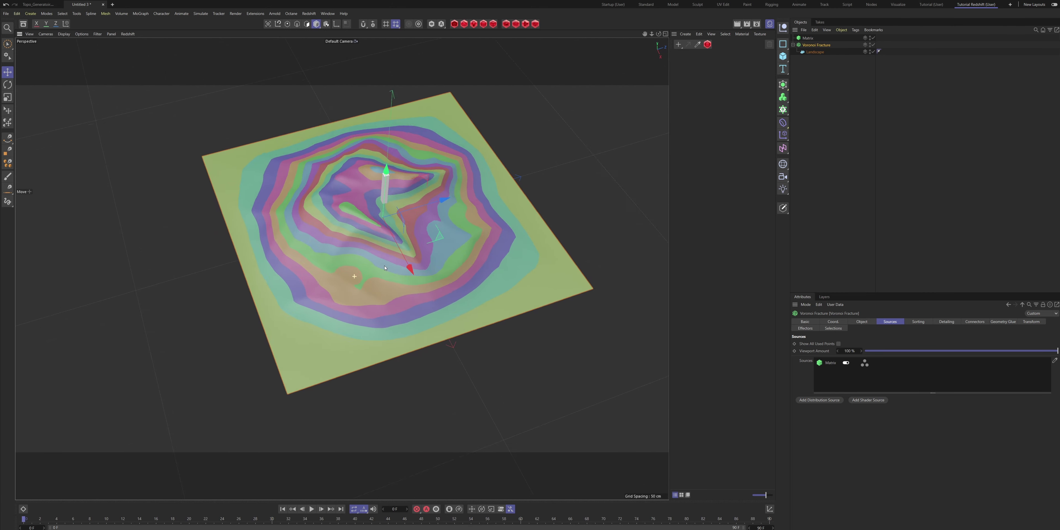
pyautogui.keyDown('alt'); pyautogui.moveTo(353, 277); pyautogui.dragTo(438, 212, button='right'); pyautogui.keyUp('alt')
pyautogui.keyDown('alt'); pyautogui.moveTo(405, 245); pyautogui.dragTo(493, 250); pyautogui.keyUp('alt')
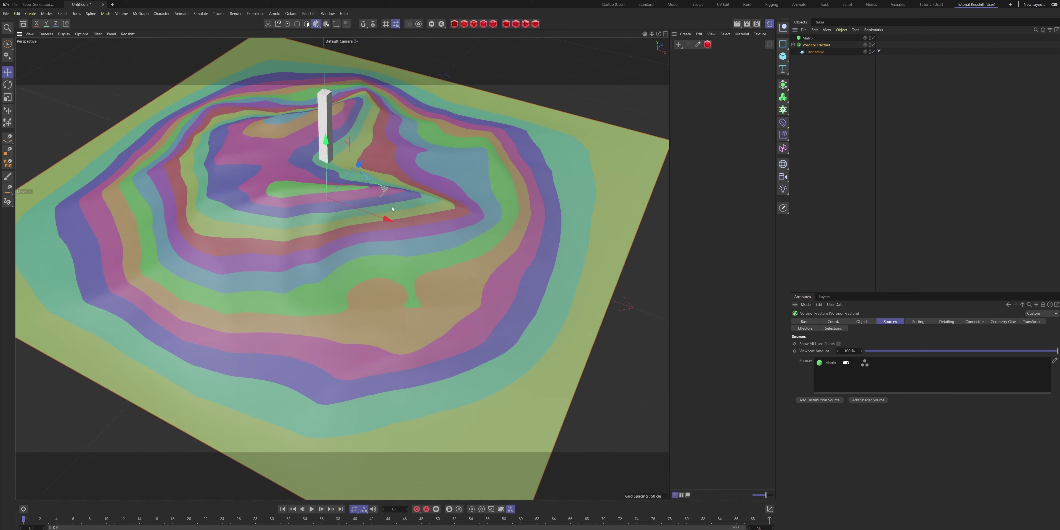
pyautogui.keyDown('alt'); pyautogui.moveTo(371, 197); pyautogui.dragTo(477, 258, button='middle'); pyautogui.keyUp('alt')
pyautogui.keyDown('alt'); pyautogui.moveTo(351, 233); pyautogui.dragTo(379, 236); pyautogui.keyUp('alt')
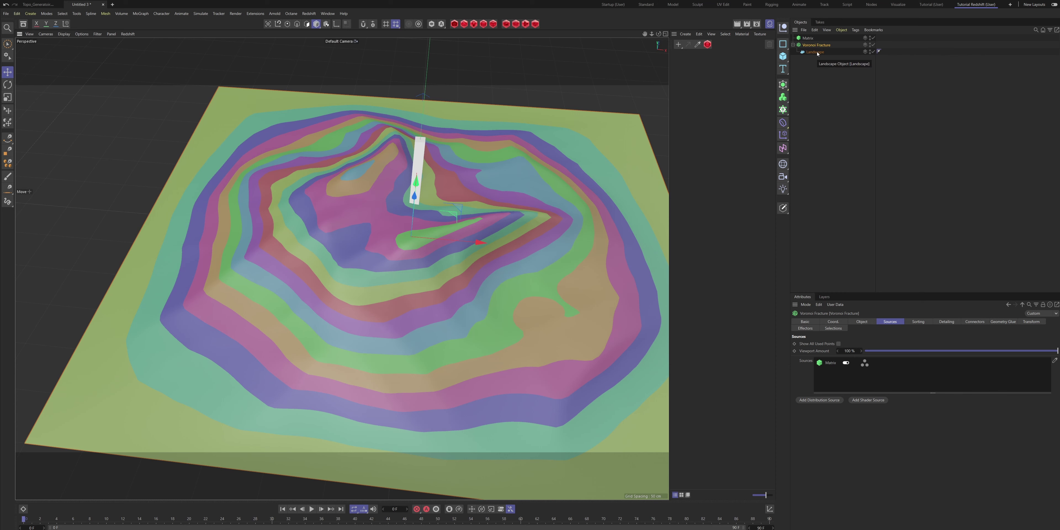
# Add a Smoothing deformer as a child of the Landscape to soften the contour bands.
pyautogui.click(783, 122)
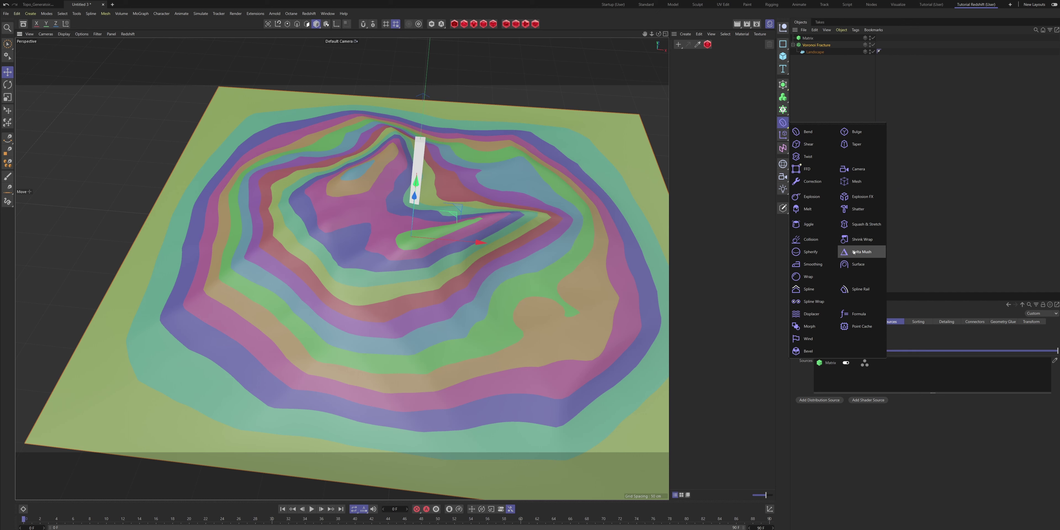
pyautogui.click(812, 264)
pyautogui.moveTo(809, 40); pyautogui.dragTo(819, 59)
pyautogui.keyDown('alt'); pyautogui.moveTo(501, 187); pyautogui.dragTo(518, 215); pyautogui.keyUp('alt')
pyautogui.keyDown('alt'); pyautogui.moveTo(530, 149); pyautogui.dragTo(543, 203); pyautogui.keyUp('alt')
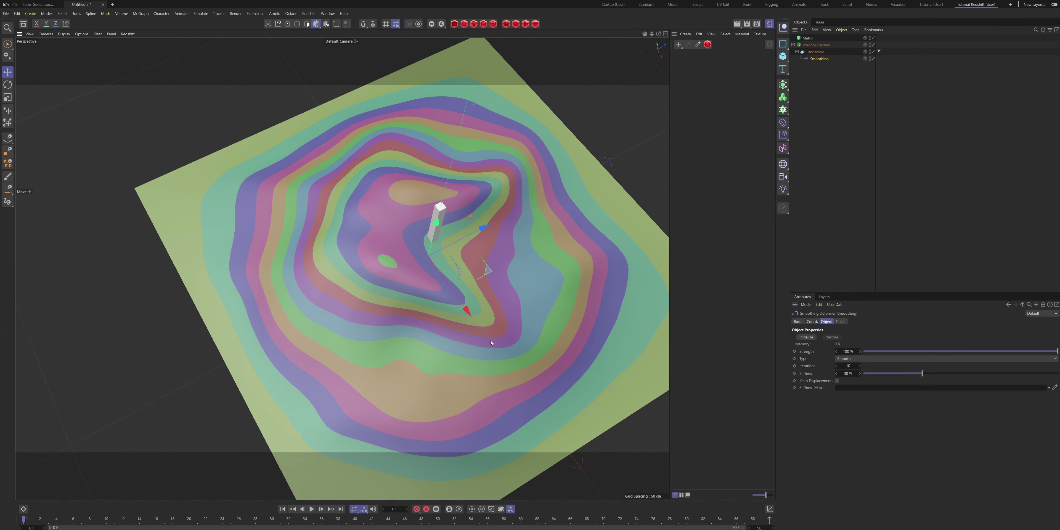
pyautogui.keyDown('alt'); pyautogui.moveTo(375, 259); pyautogui.dragTo(456, 221); pyautogui.keyUp('alt')
# Switch the viewport to line display and examine the contours and mesh of the smoothed terrain.
pyautogui.press('n')
pyautogui.press('g')
pyautogui.keyDown('alt'); pyautogui.moveTo(412, 277); pyautogui.dragTo(366, 293); pyautogui.keyUp('alt')
pyautogui.keyDown('alt'); pyautogui.moveTo(393, 239); pyautogui.dragTo(502, 196, button='right'); pyautogui.keyUp('alt')
pyautogui.keyDown('alt'); pyautogui.moveTo(400, 277); pyautogui.dragTo(444, 266); pyautogui.keyUp('alt')
pyautogui.keyDown('alt'); pyautogui.moveTo(445, 266); pyautogui.dragTo(303, 341, button='right'); pyautogui.keyUp('alt')
pyautogui.keyDown('alt'); pyautogui.moveTo(419, 289); pyautogui.dragTo(420, 253); pyautogui.keyUp('alt')
pyautogui.keyDown('alt'); pyautogui.moveTo(457, 281); pyautogui.dragTo(526, 243, button='right'); pyautogui.keyUp('alt')
pyautogui.keyDown('alt'); pyautogui.moveTo(506, 300); pyautogui.dragTo(330, 279); pyautogui.keyUp('alt')
pyautogui.click(504, 293)
# Raise the Landscape's height to about 161.7 cm and increase its seed to get a different terrain shape.
pyautogui.click(814, 52)
pyautogui.moveTo(444, 205); pyautogui.dragTo(550, 291)
pyautogui.click(860, 413)
pyautogui.click(860, 412)
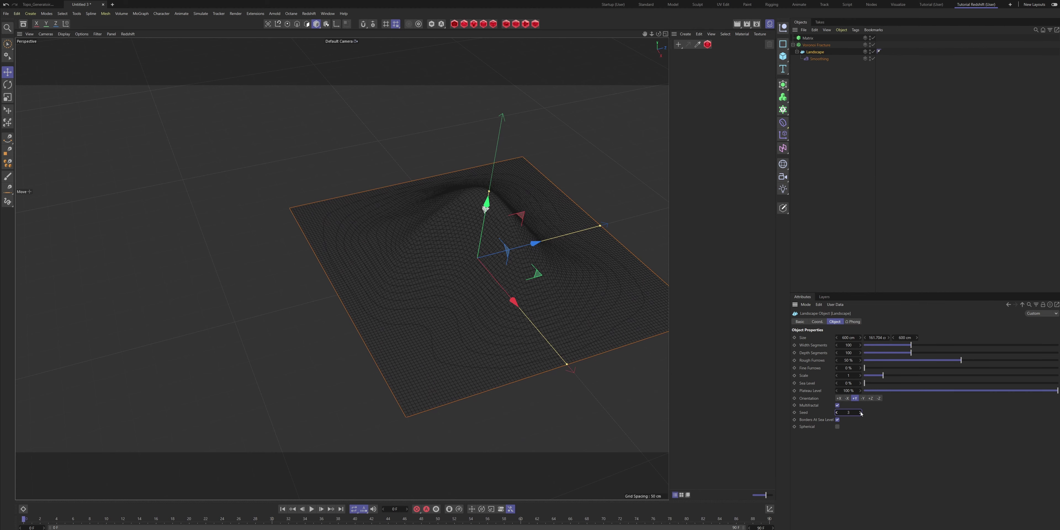
pyautogui.click(860, 412)
# Return the viewport display to Gouraud shading.
pyautogui.keyDown('alt'); pyautogui.moveTo(547, 251); pyautogui.dragTo(617, 243); pyautogui.keyUp('alt')
pyautogui.scroll(3, 510, 275)
pyautogui.press('n')
pyautogui.press('a')
# Turn off Colorize Fragments on the Voronoi Fracture object.
pyautogui.moveTo(515, 275)
pyautogui.keyDown('alt'); pyautogui.mouseDown()
pyautogui.moveTo(409, 306)
pyautogui.moveTo(535, 251)
pyautogui.mouseUp(); pyautogui.keyUp('alt')
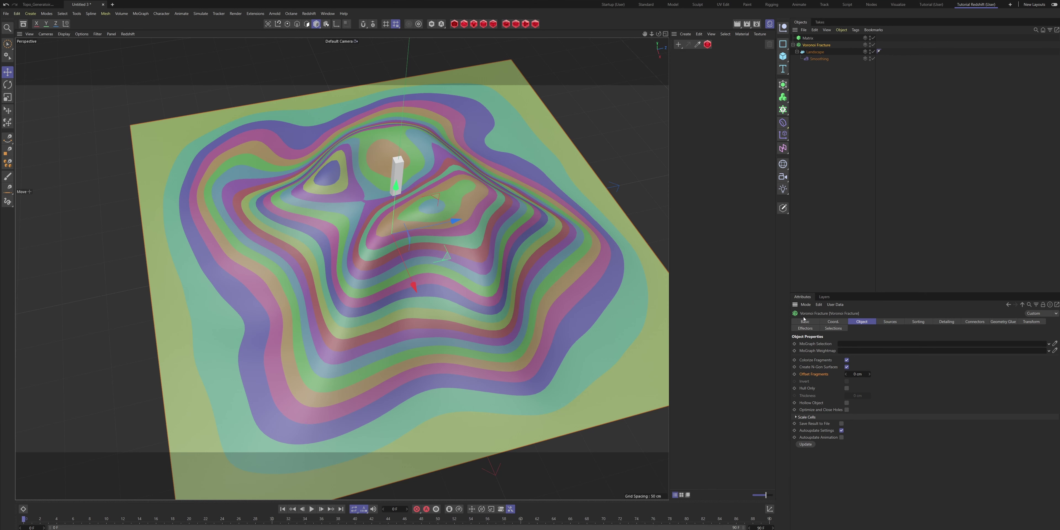
pyautogui.click(846, 360)
pyautogui.keyDown('alt'); pyautogui.moveTo(617, 288); pyautogui.dragTo(661, 376); pyautogui.keyUp('alt')
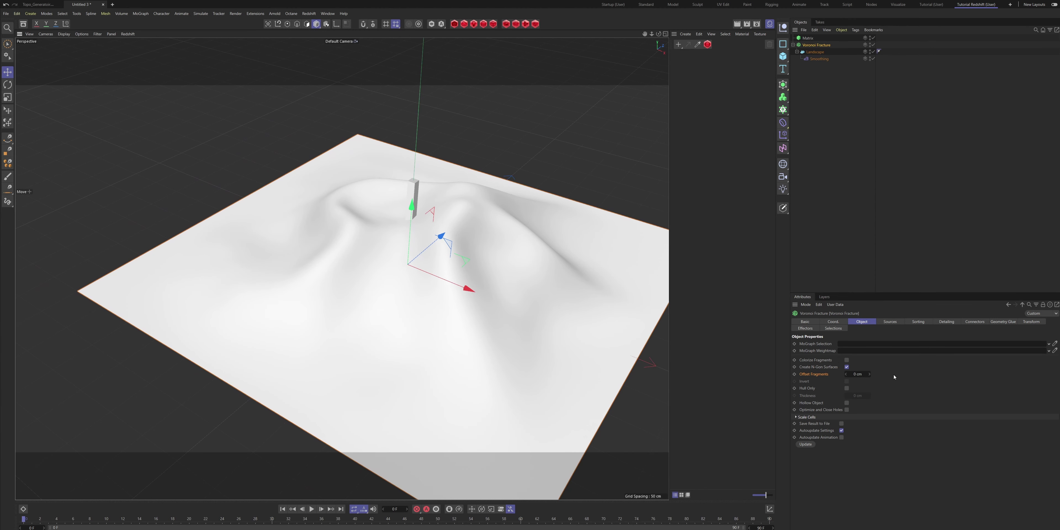
# Check the Matrix spacing and set the Voronoi Fracture's Offset Fragments to 2.5 cm.
pyautogui.click(857, 374)
pyautogui.press('Return')
pyautogui.click(807, 38)
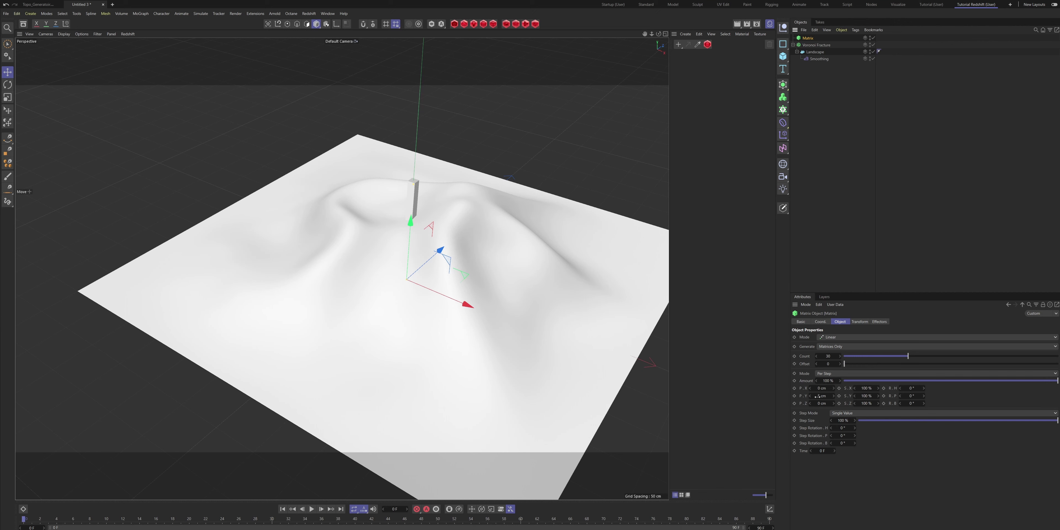
pyautogui.click(814, 45)
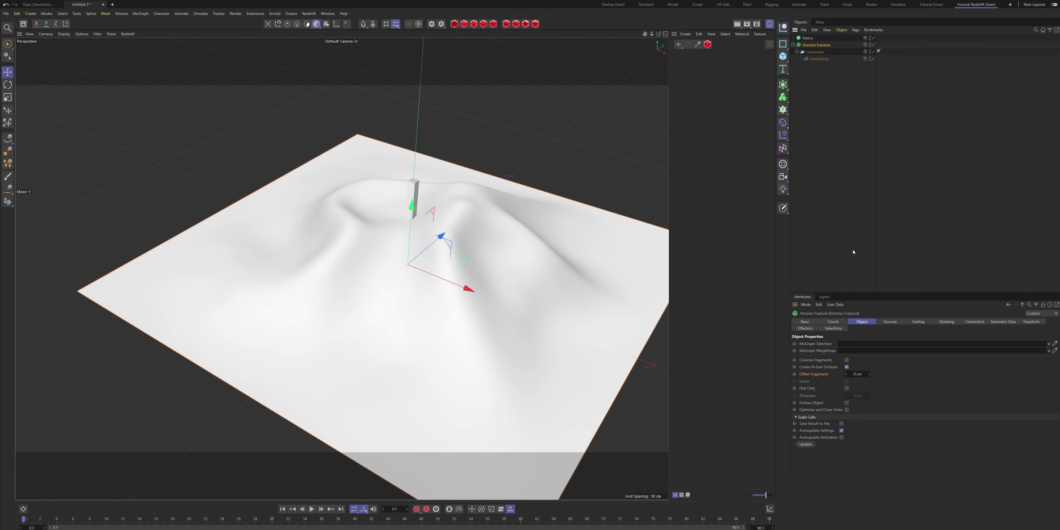
pyautogui.click(854, 374)
pyautogui.write('2.5')
pyautogui.press('Return')
pyautogui.keyDown('alt'); pyautogui.moveTo(393, 263); pyautogui.dragTo(528, 273); pyautogui.keyUp('alt')
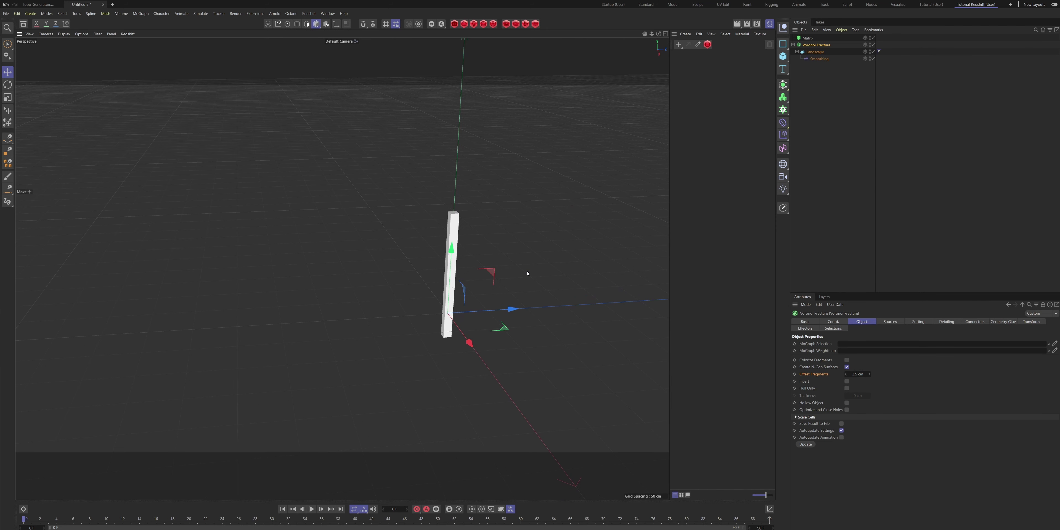
# Reduce the Voronoi Fracture's Offset Fragments to 2.49 cm and inspect the resulting contour slices.
pyautogui.click(846, 376)
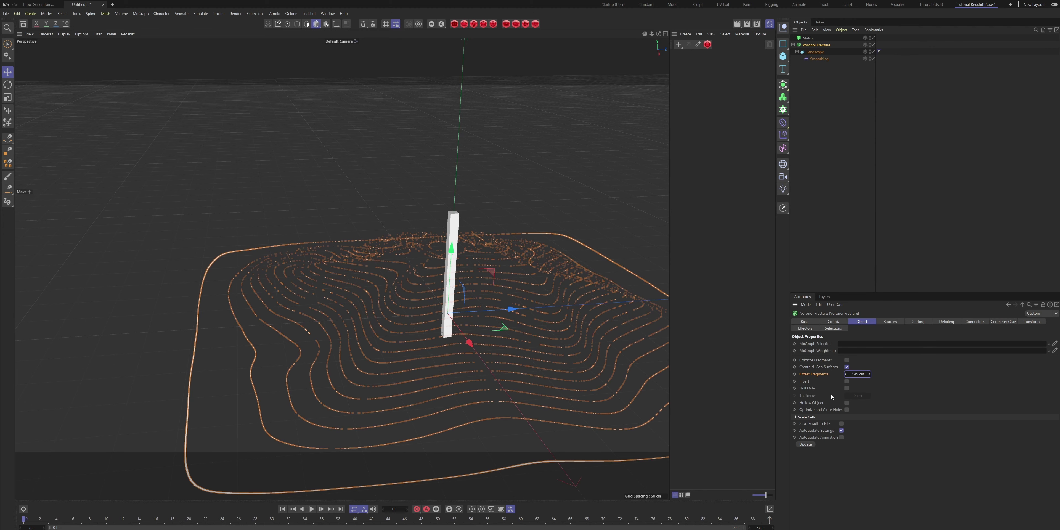
pyautogui.keyDown('alt'); pyautogui.moveTo(439, 365); pyautogui.dragTo(459, 303); pyautogui.keyUp('alt')
pyautogui.keyDown('alt'); pyautogui.moveTo(461, 188); pyautogui.dragTo(535, 183, button='right'); pyautogui.keyUp('alt')
pyautogui.keyDown('alt'); pyautogui.moveTo(475, 213); pyautogui.dragTo(560, 271); pyautogui.keyUp('alt')
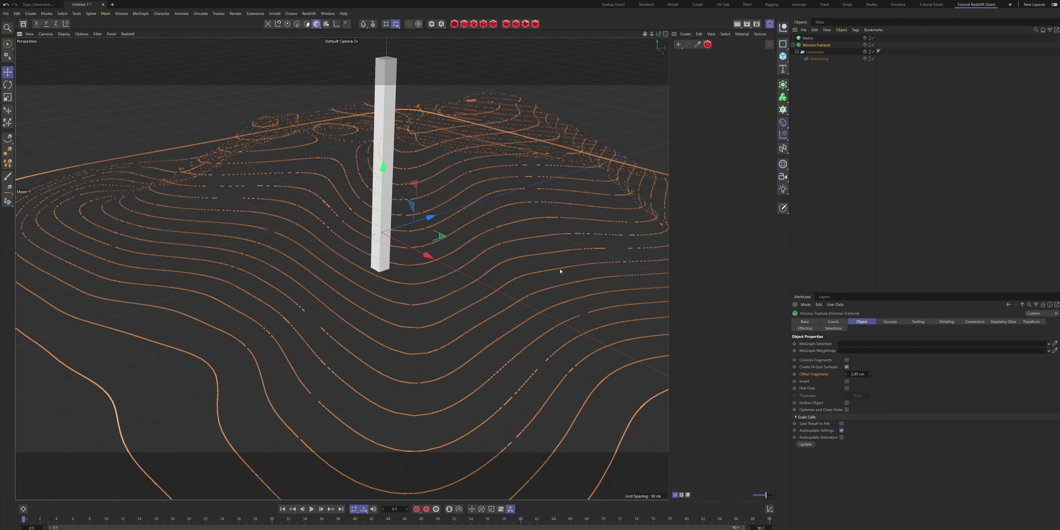
# Enable Optimize and Close Holes on the Voronoi Fracture and inspect the sliced terrain from several angles.
pyautogui.click(846, 410)
pyautogui.keyDown('alt'); pyautogui.moveTo(411, 255); pyautogui.dragTo(466, 282); pyautogui.keyUp('alt')
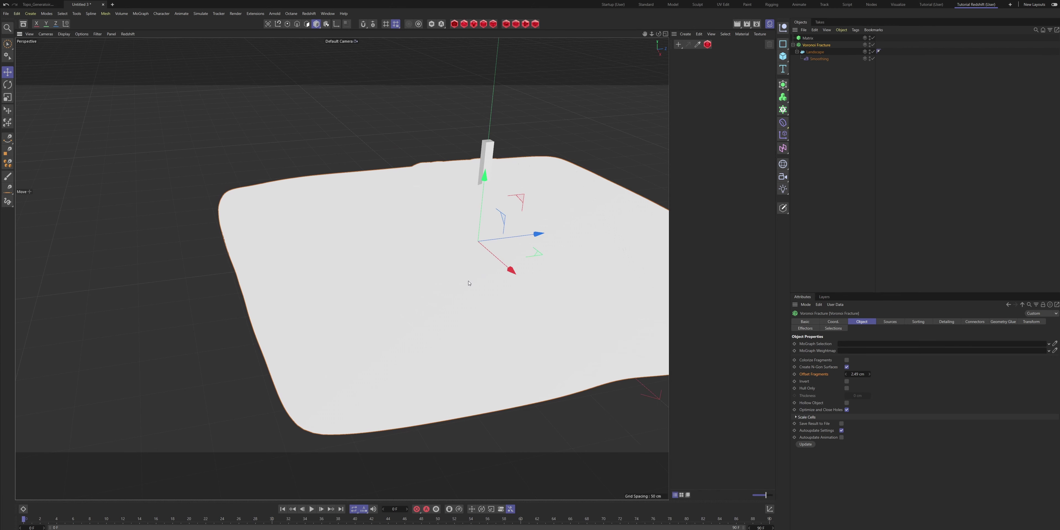
pyautogui.keyDown('alt'); pyautogui.moveTo(344, 269); pyautogui.dragTo(278, 281, button='middle'); pyautogui.keyUp('alt')
pyautogui.keyDown('alt'); pyautogui.moveTo(471, 262); pyautogui.dragTo(483, 235); pyautogui.keyUp('alt')
pyautogui.keyDown('alt'); pyautogui.moveTo(368, 284); pyautogui.dragTo(350, 318); pyautogui.keyUp('alt')
pyautogui.keyDown('alt'); pyautogui.moveTo(340, 268); pyautogui.dragTo(442, 234, button='right'); pyautogui.keyUp('alt')
pyautogui.keyDown('alt'); pyautogui.moveTo(434, 229); pyautogui.dragTo(381, 270); pyautogui.keyUp('alt')
# Examine the thickness and spacing of the terrain slices in the Right view, ending in the Perspective view.
pyautogui.press('F5')
pyautogui.middleClick(302, 407)
pyautogui.scroll(5, 332, 366)
pyautogui.keyDown('alt'); pyautogui.moveTo(519, 200); pyautogui.dragTo(396, 197, button='middle'); pyautogui.keyUp('alt')
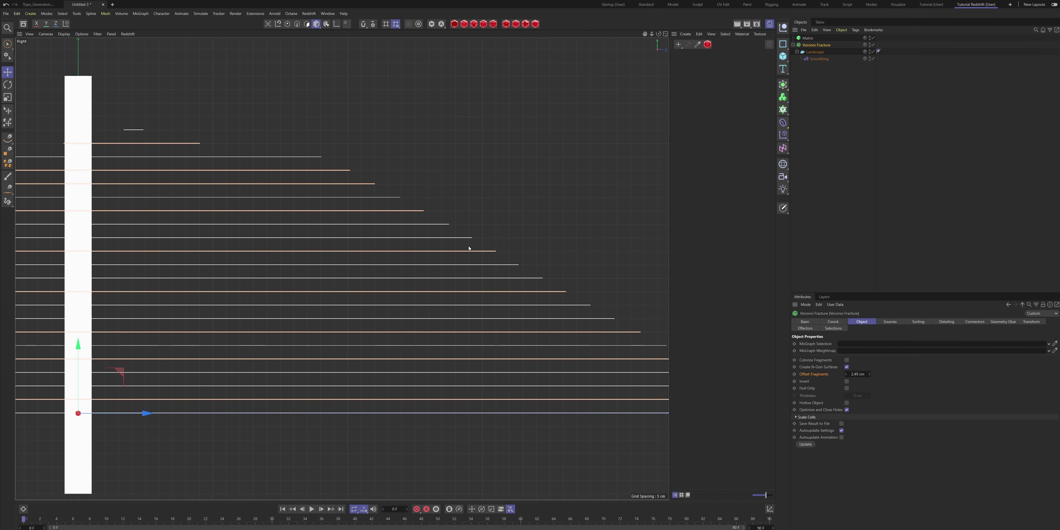
pyautogui.press('F5')
pyautogui.middleClick(279, 177)
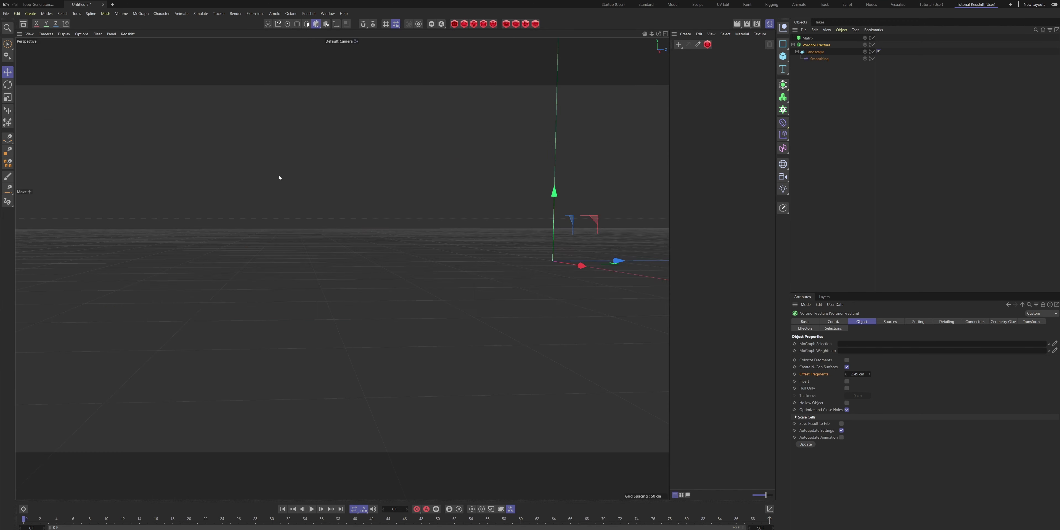
pyautogui.keyDown('alt'); pyautogui.moveTo(486, 216); pyautogui.dragTo(528, 210); pyautogui.keyUp('alt')
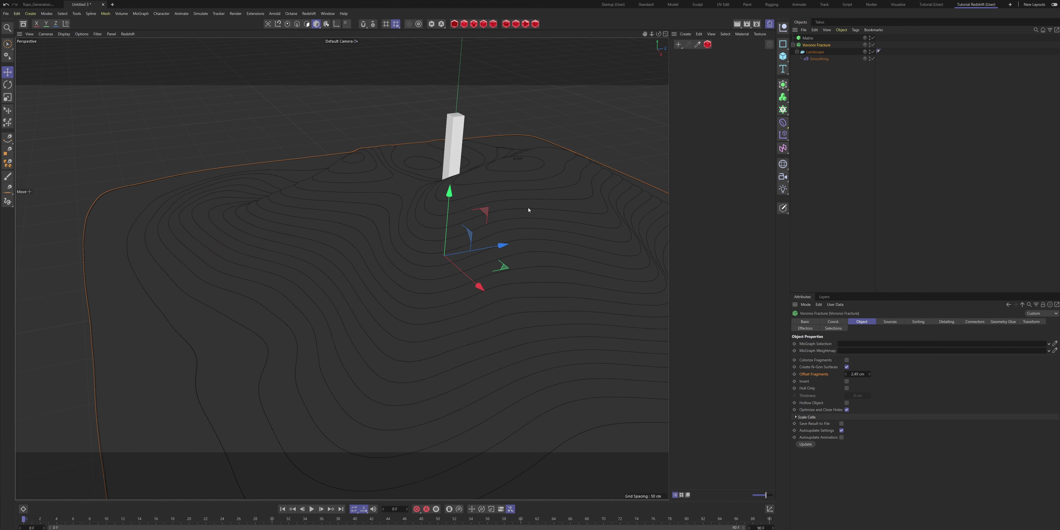
# Lower the Voronoi Fracture's Offset Fragments to 2.48 cm and check the layers up close.
pyautogui.click(846, 375)
pyautogui.keyDown('alt'); pyautogui.moveTo(529, 256); pyautogui.dragTo(463, 321); pyautogui.keyUp('alt')
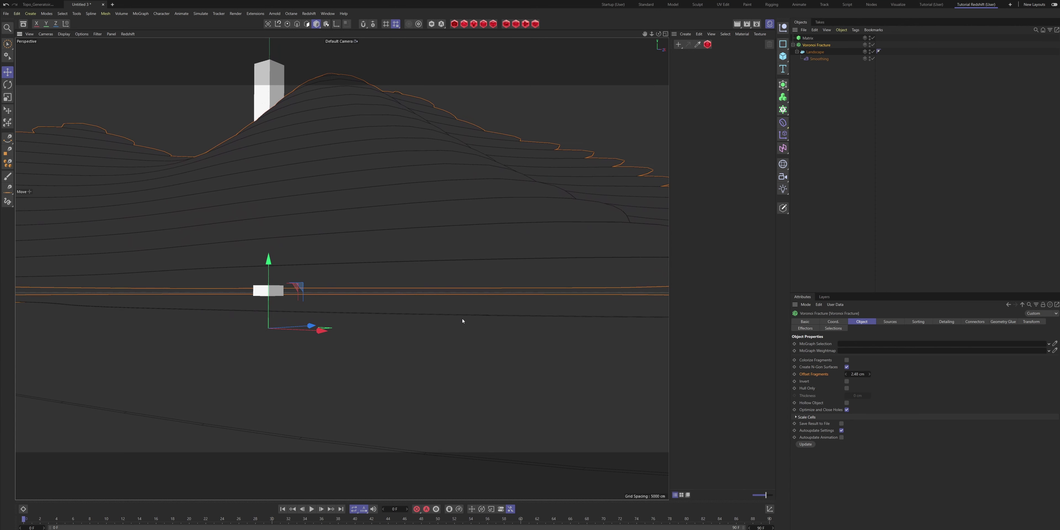
pyautogui.keyDown('alt'); pyautogui.moveTo(510, 319); pyautogui.dragTo(412, 345, button='right'); pyautogui.keyUp('alt')
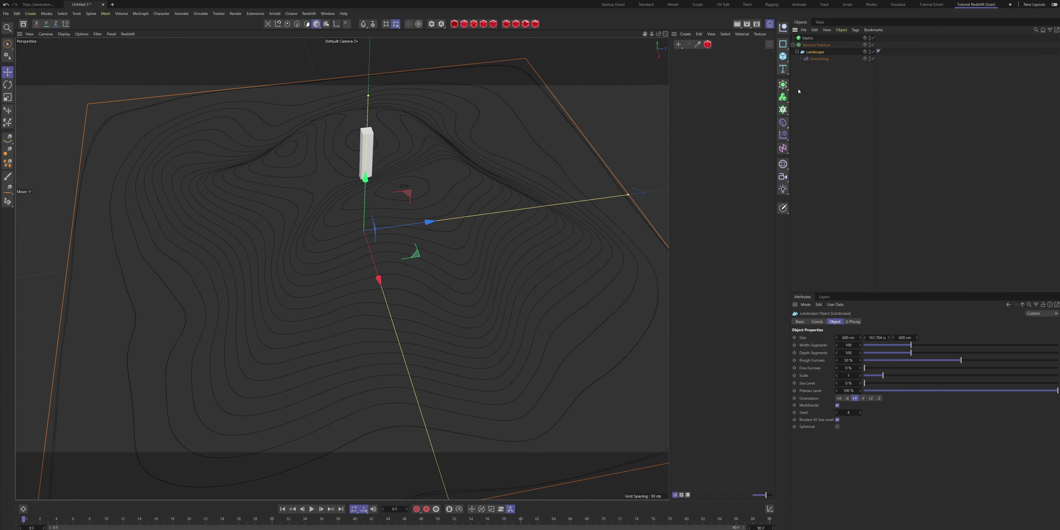
# Add a Cloth Surface inside the Voronoi Fracture as the parent of the Landscape.
pyautogui.click(783, 85)
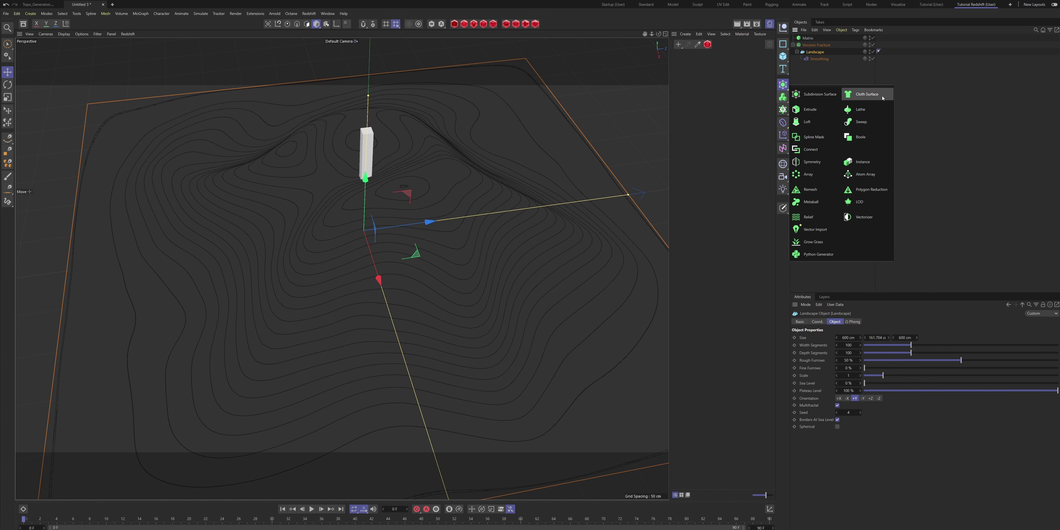
pyautogui.click(867, 94)
pyautogui.moveTo(814, 40); pyautogui.dragTo(824, 56)
pyautogui.keyDown('alt'); pyautogui.moveTo(528, 227); pyautogui.dragTo(482, 188); pyautogui.keyUp('alt')
pyautogui.click(821, 54)
# Set the Cloth Surface's Subdivisions to 0 and increase its Thickness to give the Landscape a solid body.
pyautogui.click(825, 338)
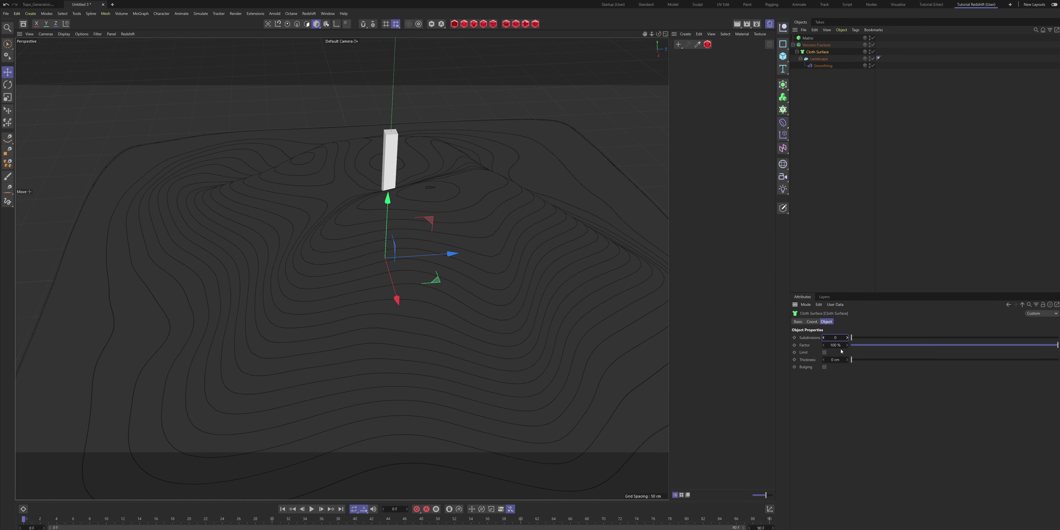
pyautogui.moveTo(842, 360); pyautogui.dragTo(844, 359)
pyautogui.write('1')
pyautogui.press('Return')
pyautogui.keyDown('alt'); pyautogui.moveTo(500, 232); pyautogui.dragTo(406, 281, button='right'); pyautogui.keyUp('alt')
pyautogui.keyDown('alt'); pyautogui.moveTo(406, 282); pyautogui.dragTo(438, 255); pyautogui.keyUp('alt')
# Examine the thickened slices in the Right view and return to the Perspective view.
pyautogui.middleClick(437, 256)
pyautogui.middleClick(196, 231)
pyautogui.middleClick(284, 246)
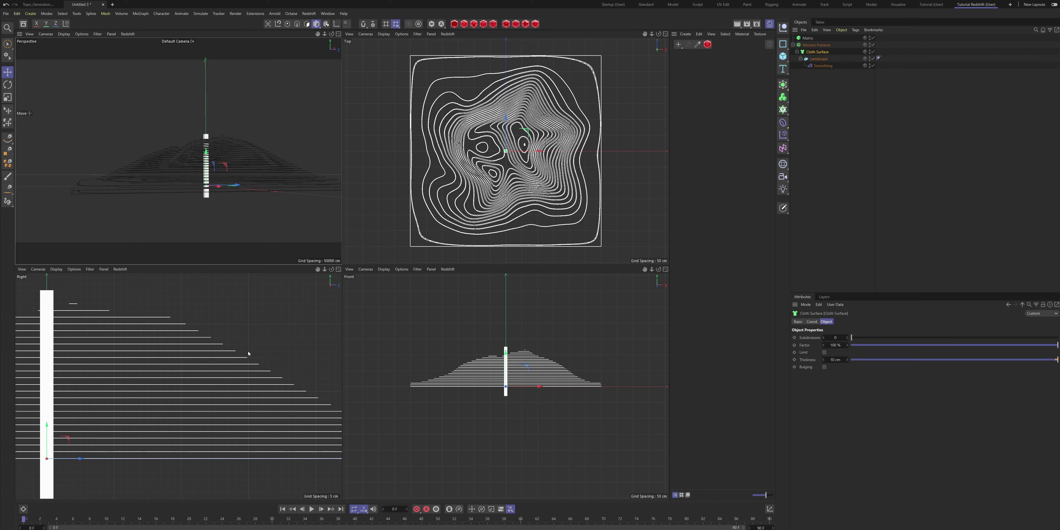
pyautogui.middleClick(248, 353)
pyautogui.keyDown('alt'); pyautogui.moveTo(497, 292); pyautogui.dragTo(462, 291, button='right'); pyautogui.keyUp('alt')
pyautogui.scroll(10, 462, 291)
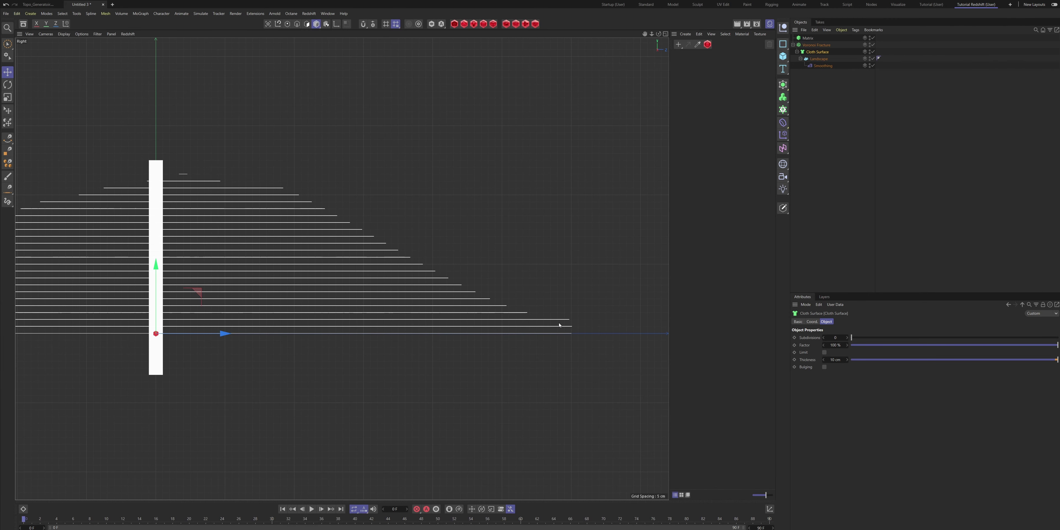
pyautogui.middleClick(566, 308)
pyautogui.middleClick(307, 184)
pyautogui.keyDown('alt'); pyautogui.moveTo(308, 185); pyautogui.dragTo(372, 194); pyautogui.keyUp('alt')
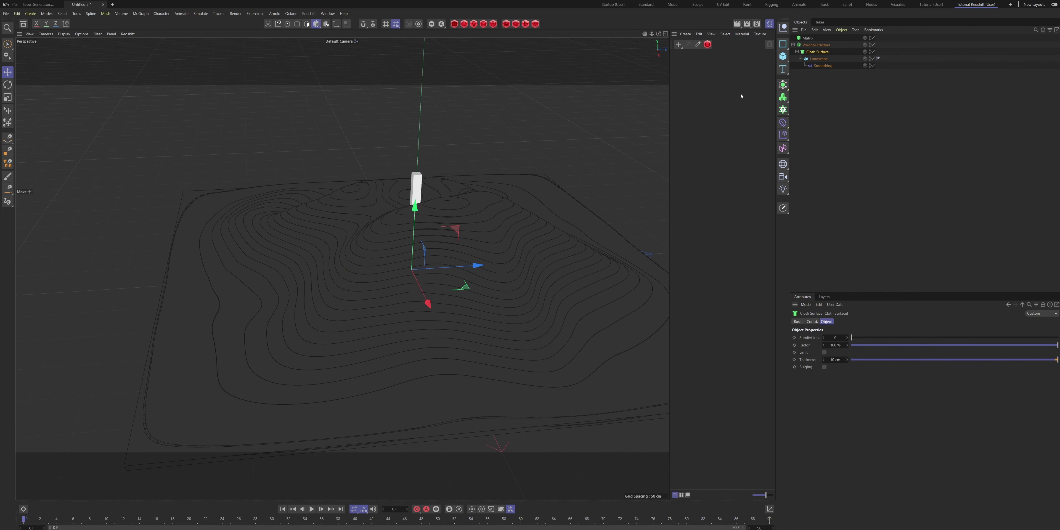
# Disable the Voronoi Fracture to inspect the thickened, unsliced Landscape and its side edges.
pyautogui.click(873, 44)
pyautogui.keyDown('alt'); pyautogui.moveTo(431, 221); pyautogui.dragTo(431, 195); pyautogui.keyUp('alt')
pyautogui.keyDown('alt'); pyautogui.moveTo(414, 339); pyautogui.dragTo(456, 338, button='right'); pyautogui.keyUp('alt')
pyautogui.keyDown('alt'); pyautogui.moveTo(452, 313); pyautogui.dragTo(474, 289); pyautogui.keyUp('alt')
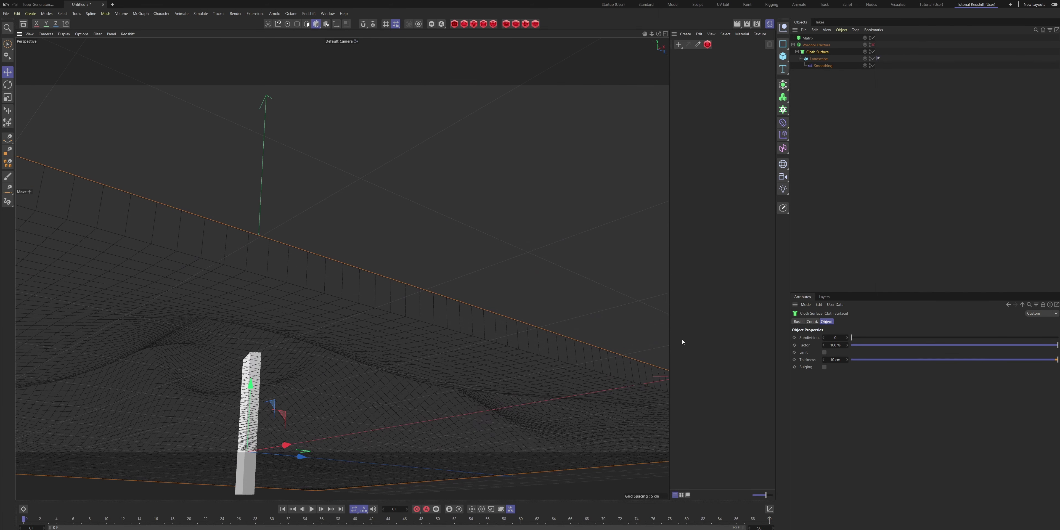
# Try a Cloth Surface Thickness of 20 cm, and settle on 10 cm.
pyautogui.click(829, 359)
pyautogui.write('20')
pyautogui.press('Return')
pyautogui.click(835, 359)
pyautogui.write('10')
pyautogui.press('Return')
pyautogui.keyDown('alt'); pyautogui.moveTo(341, 267); pyautogui.dragTo(535, 329); pyautogui.keyUp('alt')
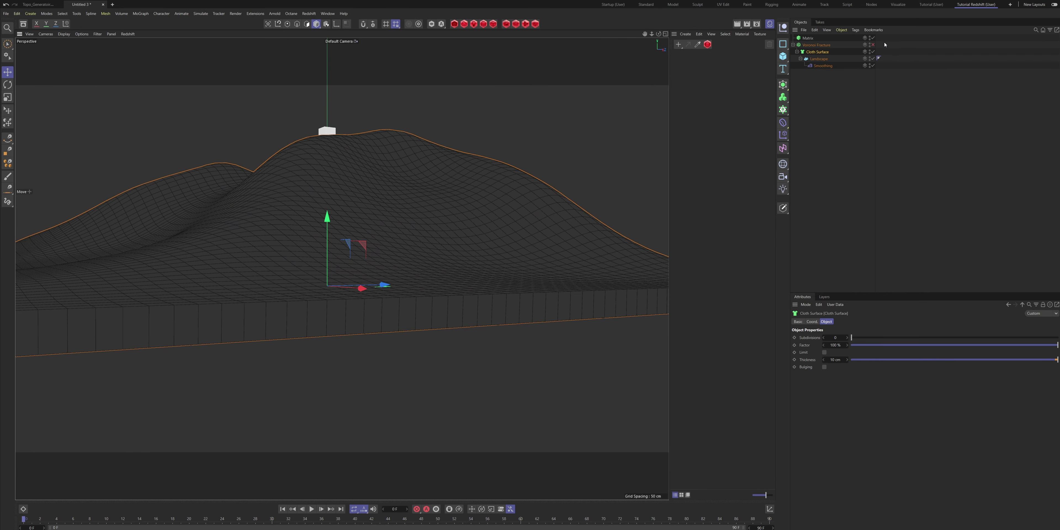
# Re-enable the Voronoi Fracture and inspect its slices with the object selected.
pyautogui.click(873, 45)
pyautogui.keyDown('alt'); pyautogui.moveTo(488, 220); pyautogui.dragTo(457, 192); pyautogui.keyUp('alt')
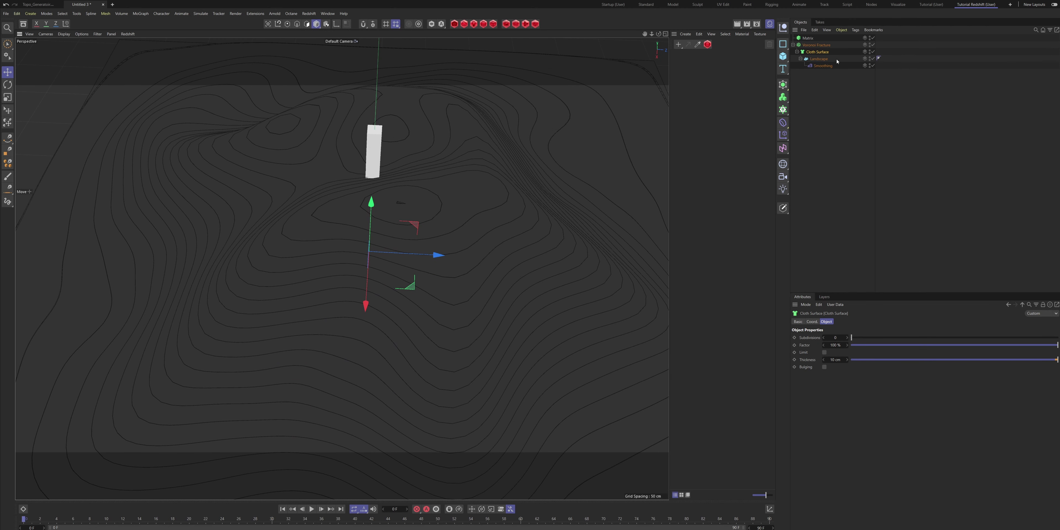
pyautogui.click(813, 48)
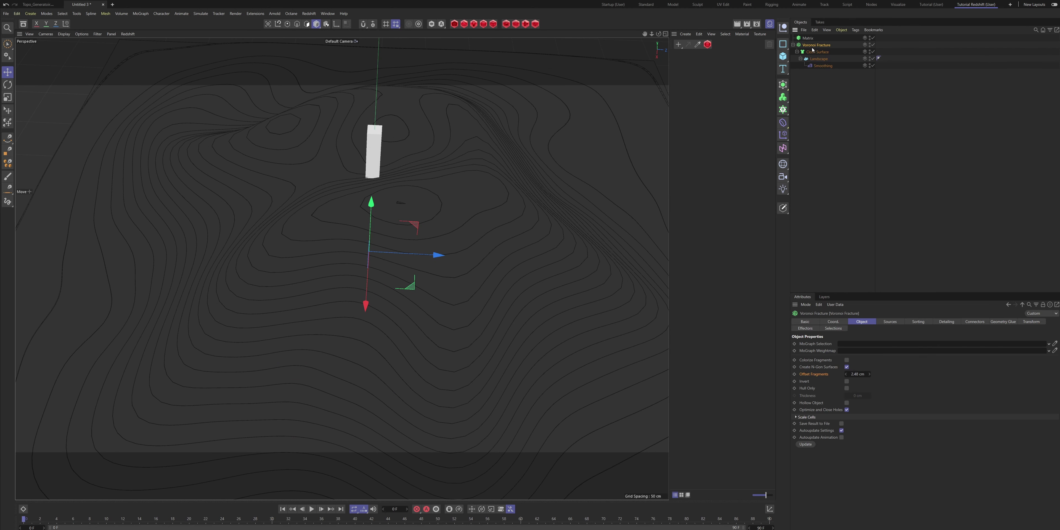
pyautogui.keyDown('alt'); pyautogui.moveTo(529, 199); pyautogui.dragTo(484, 166); pyautogui.keyUp('alt')
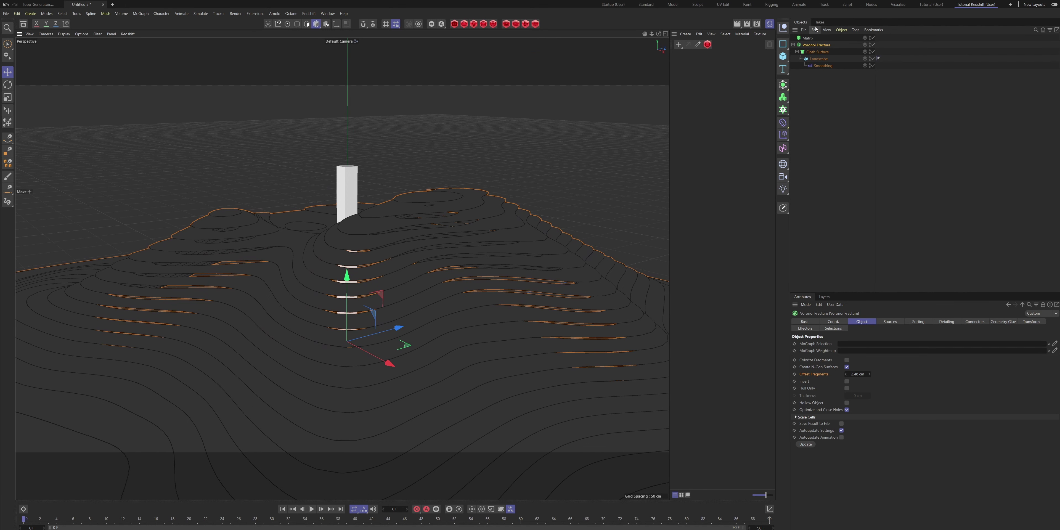
# Group the Matrix and Voronoi Fracture under a null and rename it Landscape.
pyautogui.click(792, 45)
pyautogui.moveTo(819, 68); pyautogui.dragTo(799, 6)
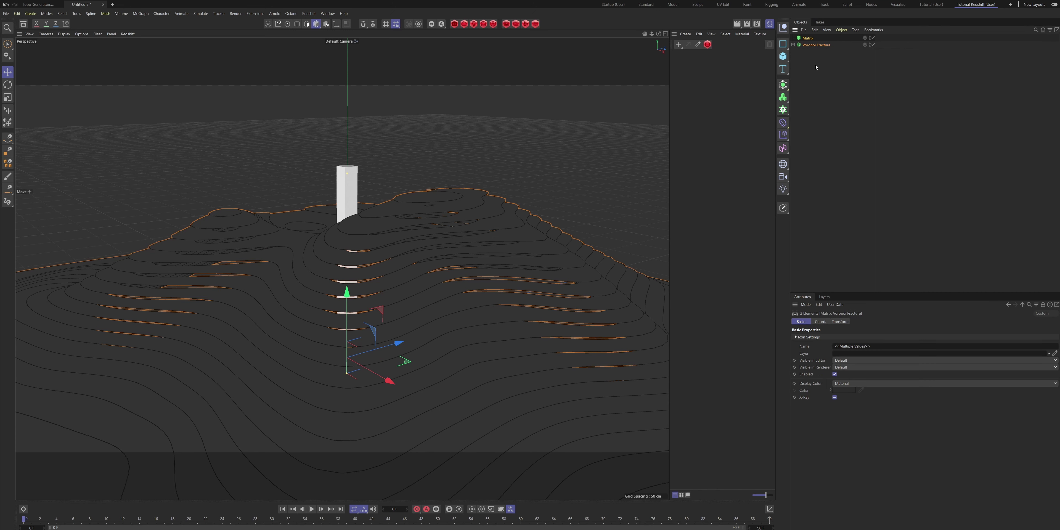
pyautogui.hotkey('alt', 'g')
pyautogui.doubleClick(806, 38)
pyautogui.write('Land')
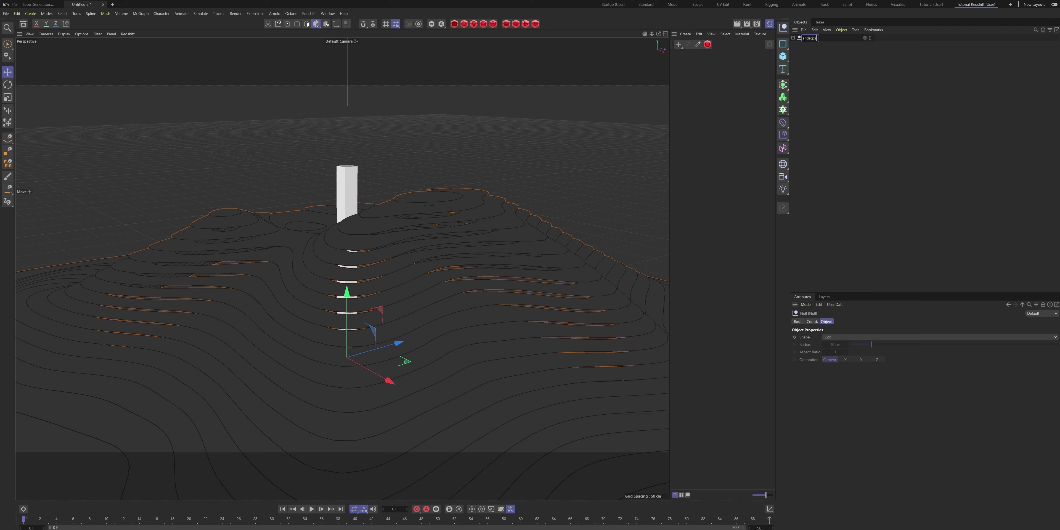
pyautogui.write('scape')
pyautogui.press('Return')
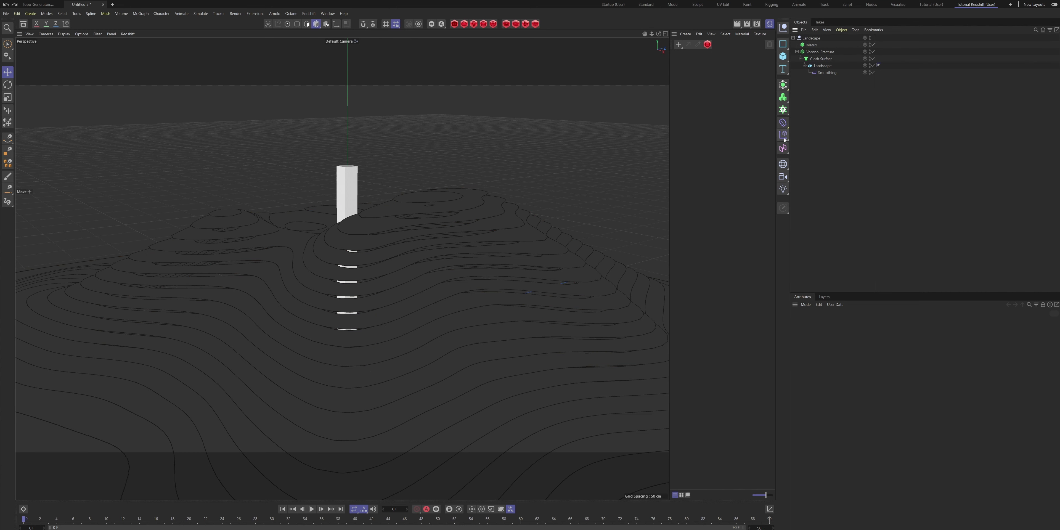
# Add a Plain effector and place it between the Matrix and Voronoi Fracture in the Landscape group.
pyautogui.click(783, 135)
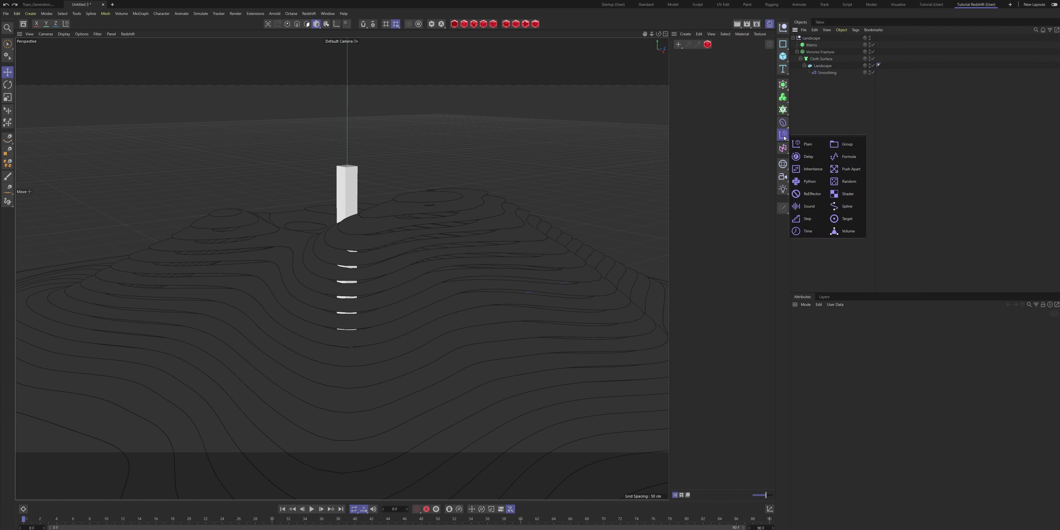
pyautogui.click(807, 145)
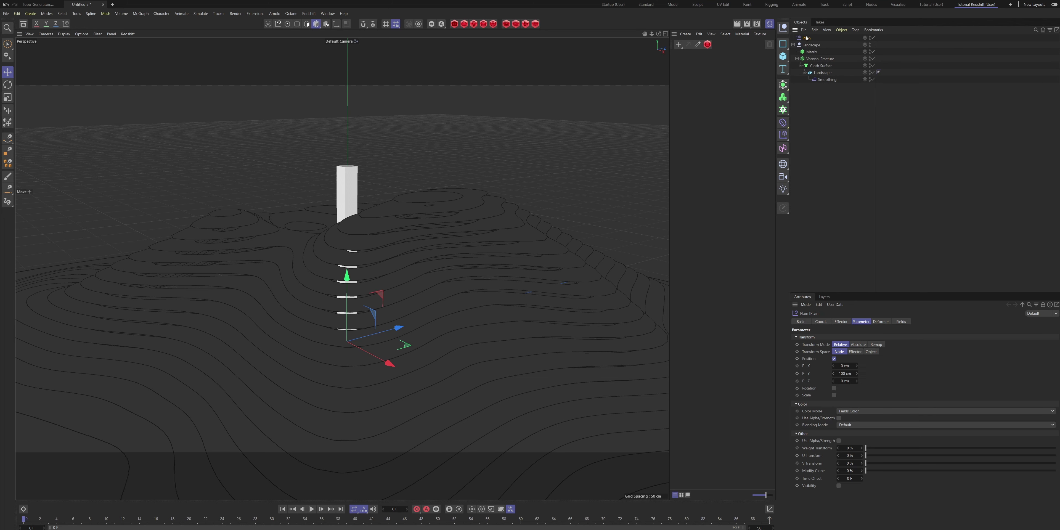
pyautogui.moveTo(805, 39); pyautogui.dragTo(810, 60)
pyautogui.click(797, 58)
pyautogui.keyDown('alt'); pyautogui.moveTo(489, 262); pyautogui.dragTo(449, 294); pyautogui.keyUp('alt')
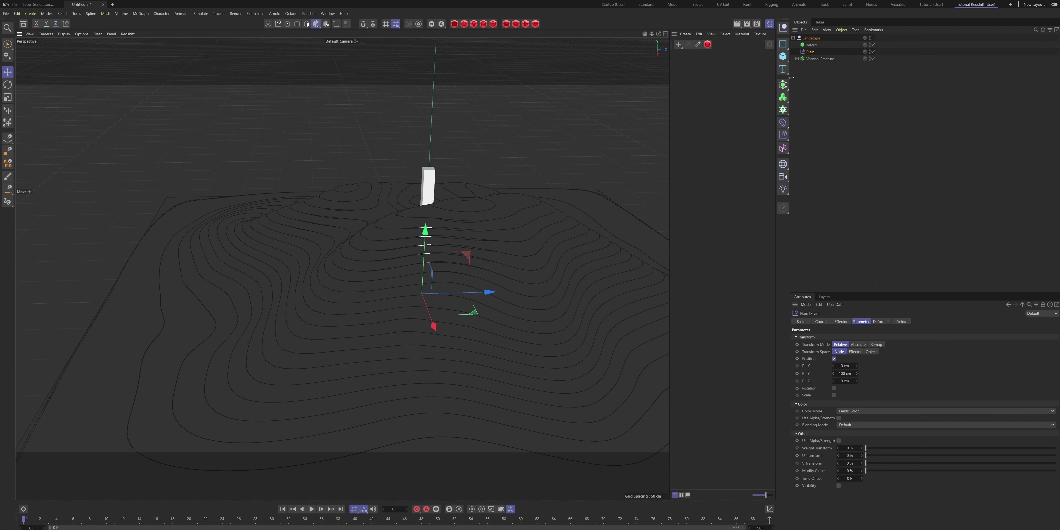
# Assign the Plain effector to the Voronoi Fracture's effectors and inspect its influence on the slices.
pyautogui.click(815, 59)
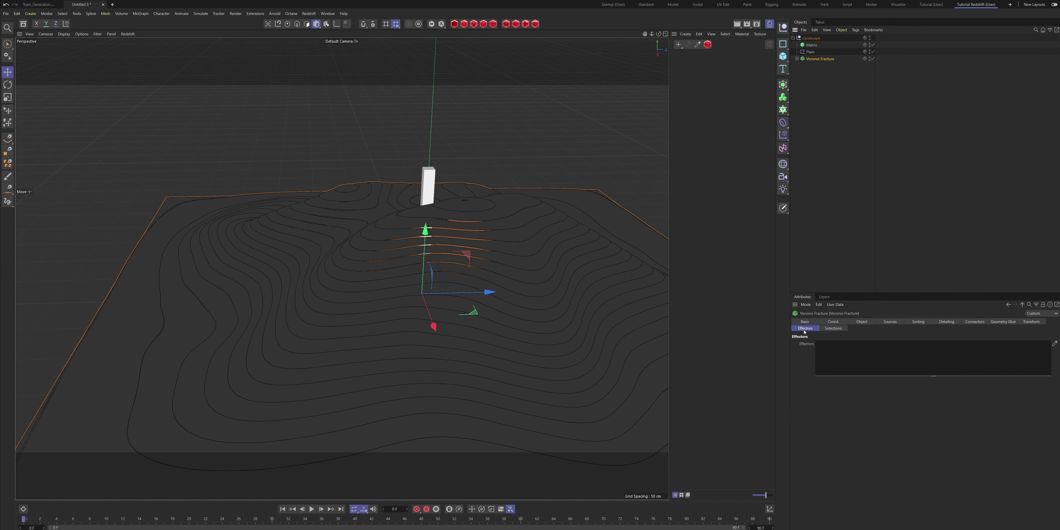
pyautogui.moveTo(810, 51); pyautogui.dragTo(845, 358)
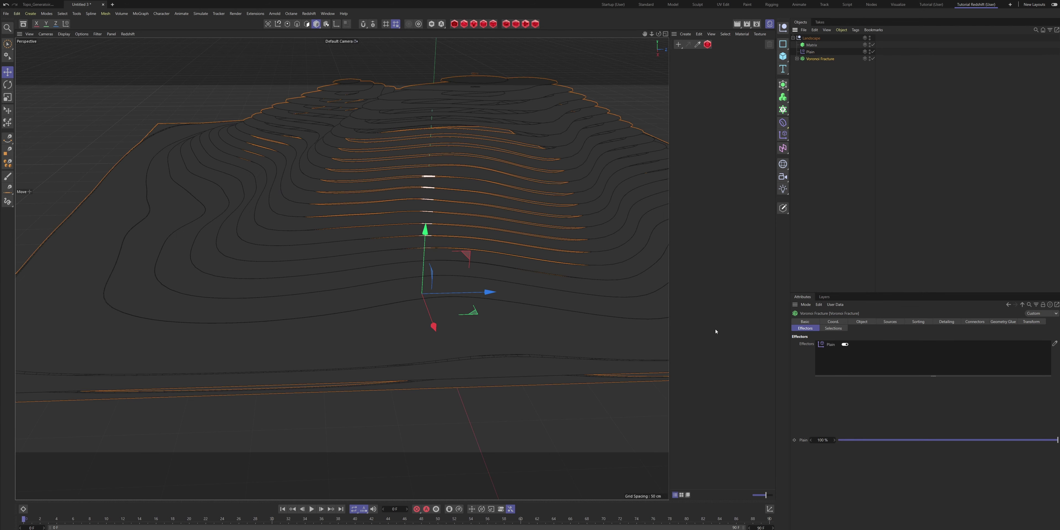
pyautogui.keyDown('alt'); pyautogui.moveTo(532, 234); pyautogui.dragTo(496, 255, button='right'); pyautogui.keyUp('alt')
pyautogui.keyDown('alt'); pyautogui.moveTo(449, 234); pyautogui.dragTo(514, 208); pyautogui.keyUp('alt')
# Turn off Position and turn on Scale in the Plain effector's transform parameters.
pyautogui.click(811, 52)
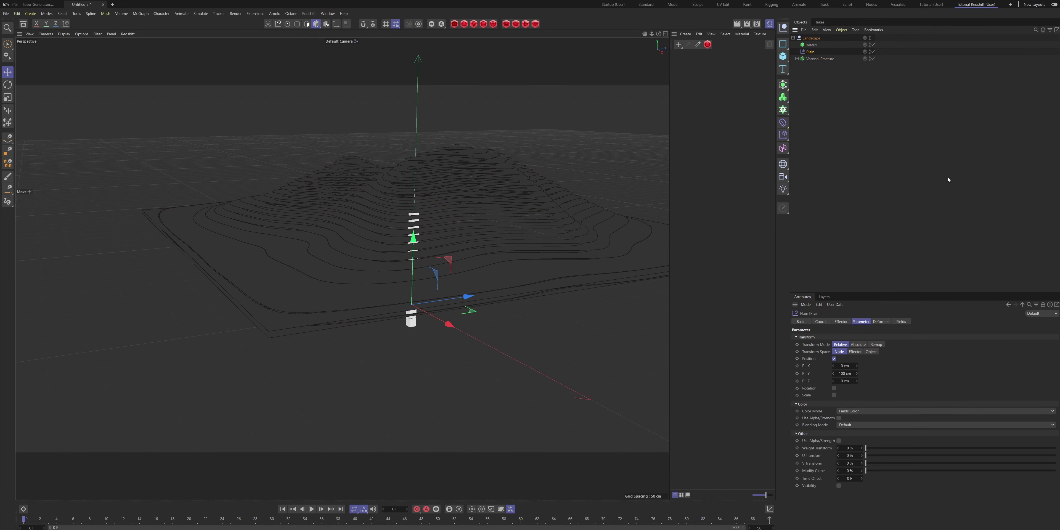
pyautogui.click(834, 359)
pyautogui.click(834, 373)
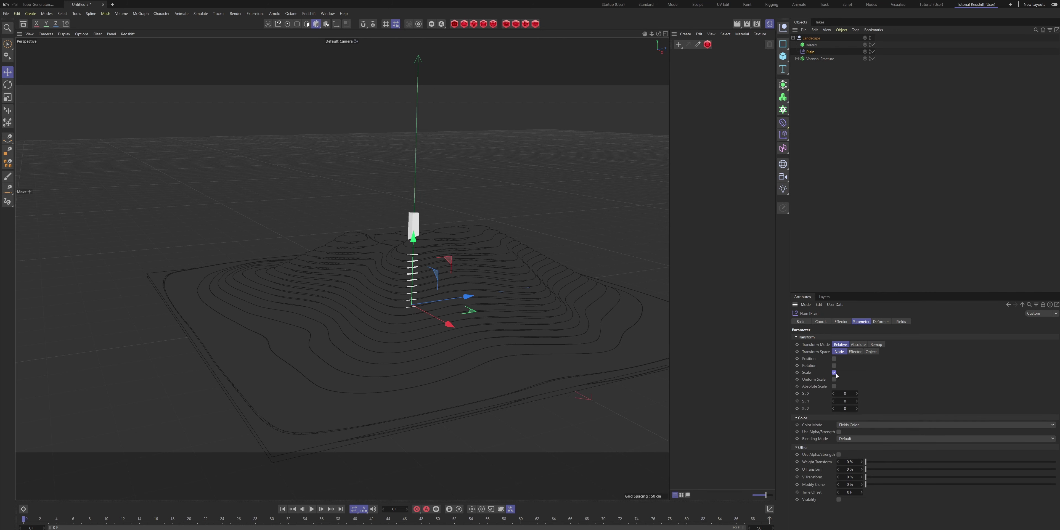
# Set the Plain effector's Y scale to 100 and inspect the thickened layers.
pyautogui.moveTo(843, 401); pyautogui.dragTo(848, 401)
pyautogui.click(843, 401)
pyautogui.write('100')
pyautogui.press('Return')
pyautogui.keyDown('alt'); pyautogui.moveTo(367, 356); pyautogui.dragTo(428, 338, button='right'); pyautogui.keyUp('alt')
pyautogui.keyDown('alt'); pyautogui.moveTo(429, 339); pyautogui.dragTo(414, 314); pyautogui.keyUp('alt')
# Try a Y scale of 150 on the Plain effector and inspect the layers.
pyautogui.click(846, 401)
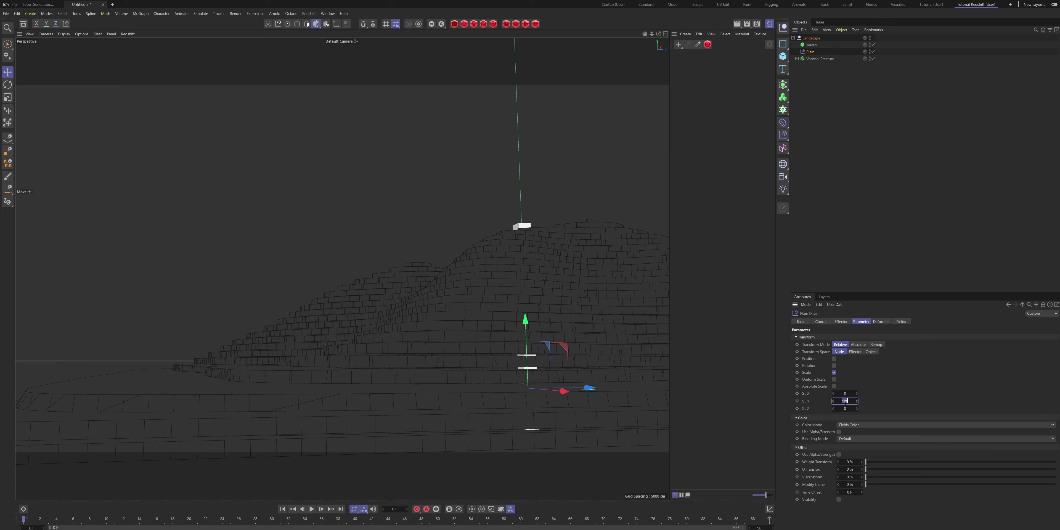
pyautogui.write('150')
pyautogui.press('Return')
pyautogui.keyDown('alt'); pyautogui.moveTo(336, 353); pyautogui.dragTo(373, 349, button='right'); pyautogui.keyUp('alt')
pyautogui.keyDown('alt'); pyautogui.moveTo(374, 349); pyautogui.dragTo(426, 375); pyautogui.keyUp('alt')
# Set the Plain effector's Y scale to 120 and check the gaps between layers in the Right view.
pyautogui.click(845, 401)
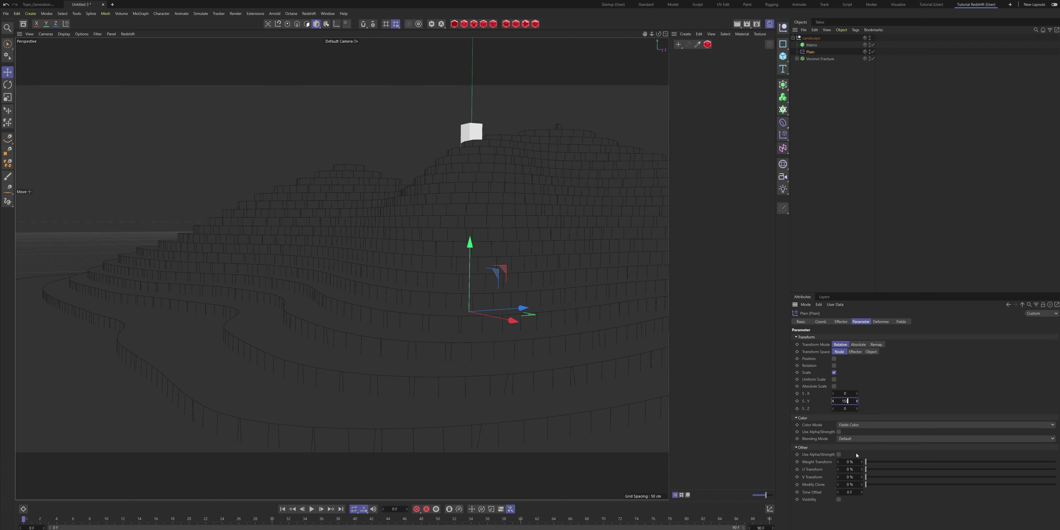
pyautogui.write('120')
pyautogui.press('Return')
pyautogui.keyDown('alt'); pyautogui.moveTo(421, 402); pyautogui.dragTo(441, 367); pyautogui.keyUp('alt')
pyautogui.middleClick(417, 396)
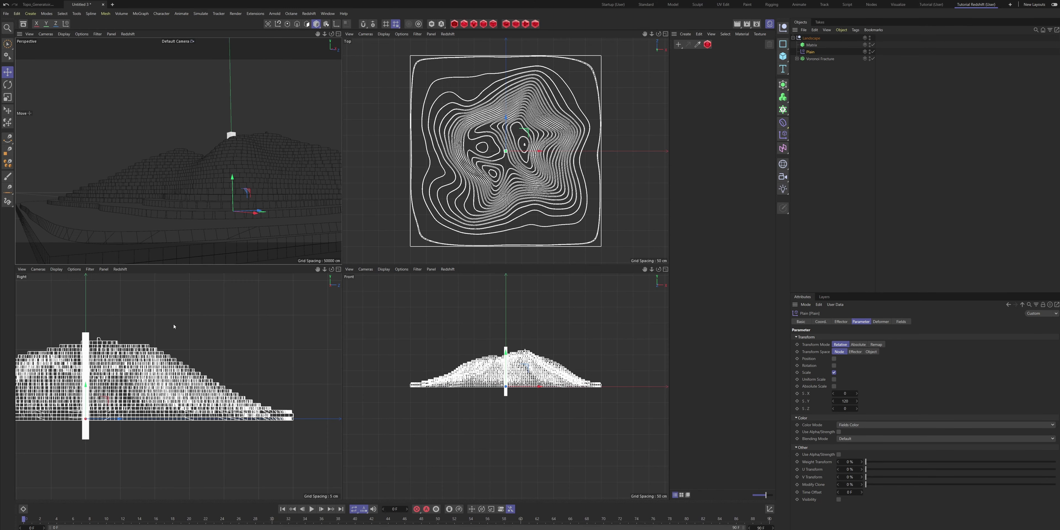
pyautogui.middleClick(175, 326)
pyautogui.scroll(10, 436, 284)
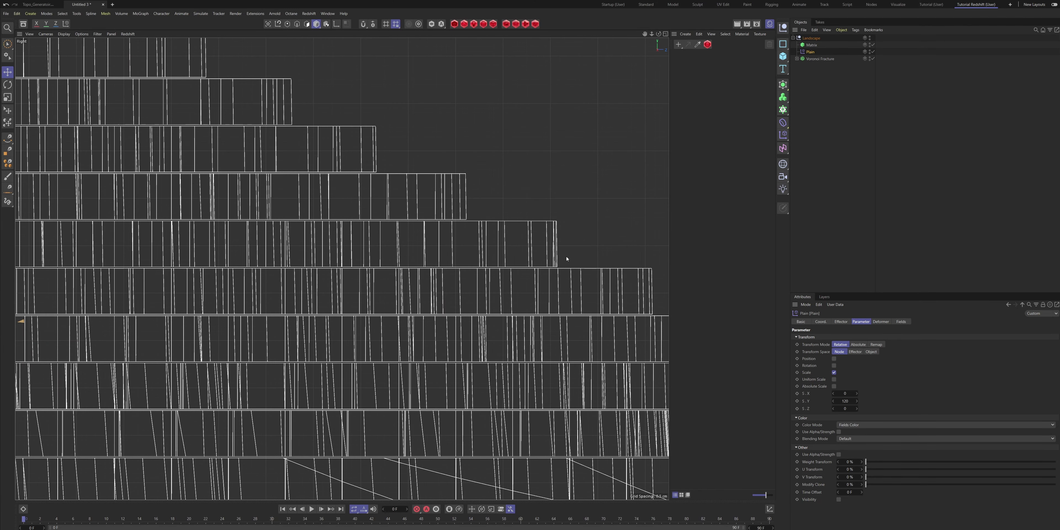
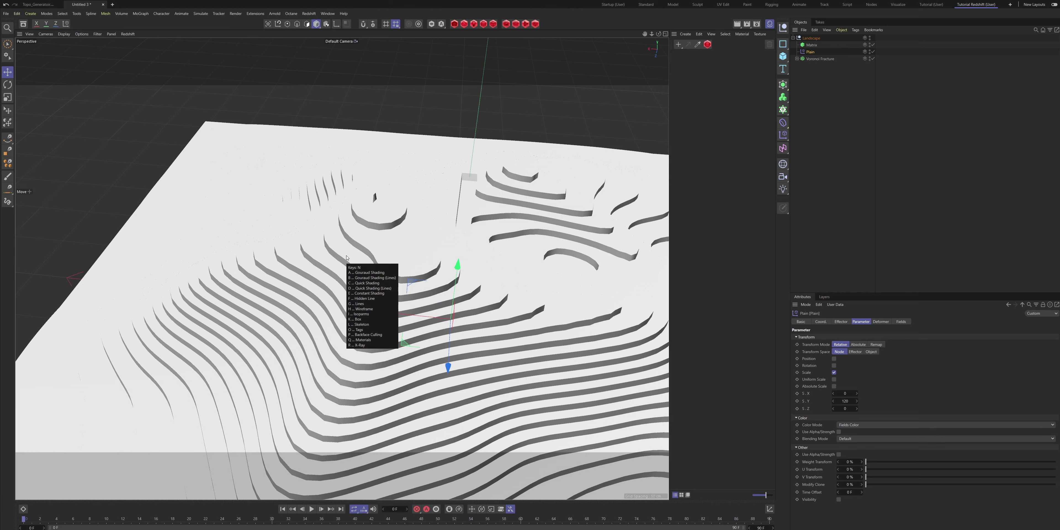
# Set the Cloth Surface's Subdivisions to 2 inside the Voronoi Fracture hierarchy.
pyautogui.keyDown('alt'); pyautogui.moveTo(363, 209); pyautogui.dragTo(440, 240); pyautogui.keyUp('alt')
pyautogui.keyDown('alt'); pyautogui.moveTo(351, 243); pyautogui.dragTo(405, 224, button='right'); pyautogui.keyUp('alt')
pyautogui.keyDown('alt'); pyautogui.moveTo(348, 215); pyautogui.dragTo(383, 206); pyautogui.keyUp('alt')
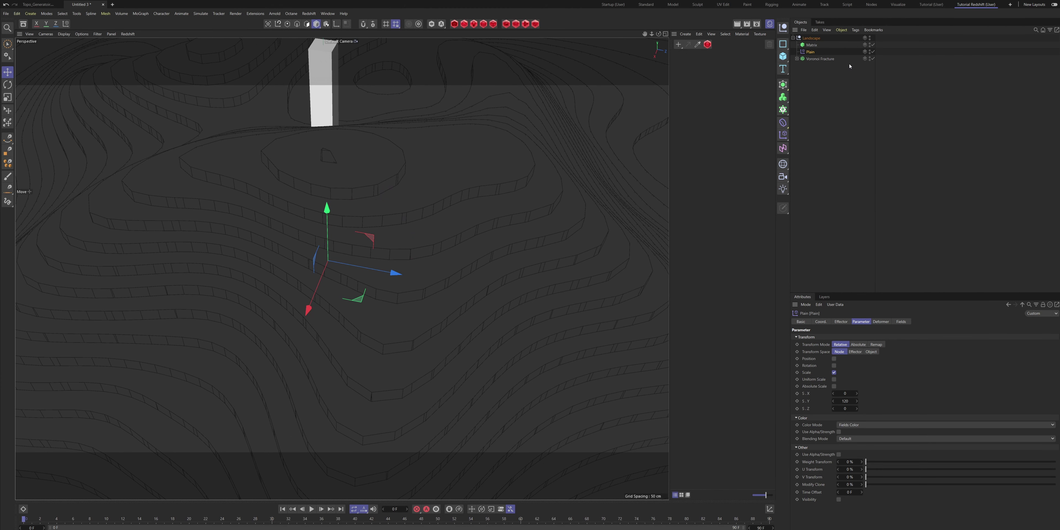
pyautogui.click(796, 59)
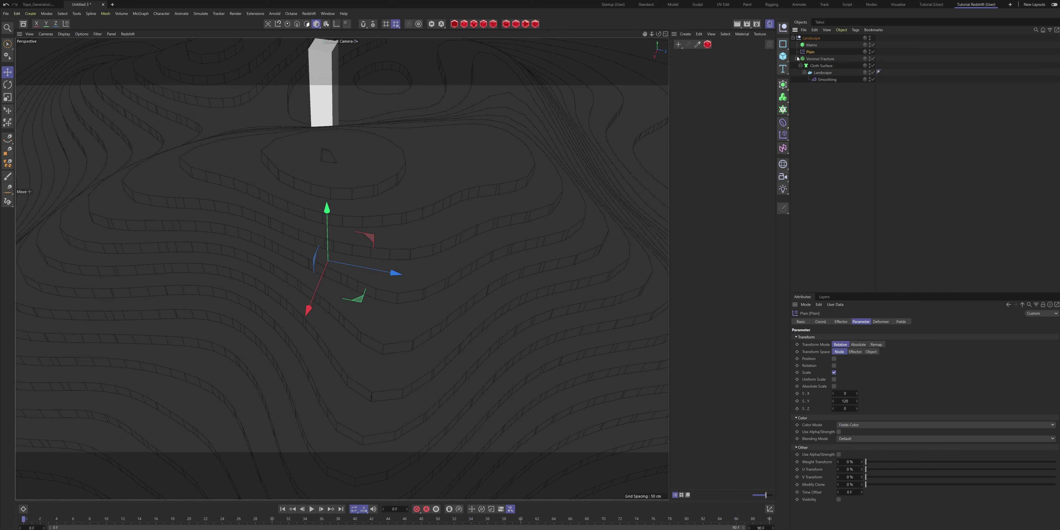
pyautogui.click(824, 65)
pyautogui.click(847, 337)
pyautogui.click(846, 338)
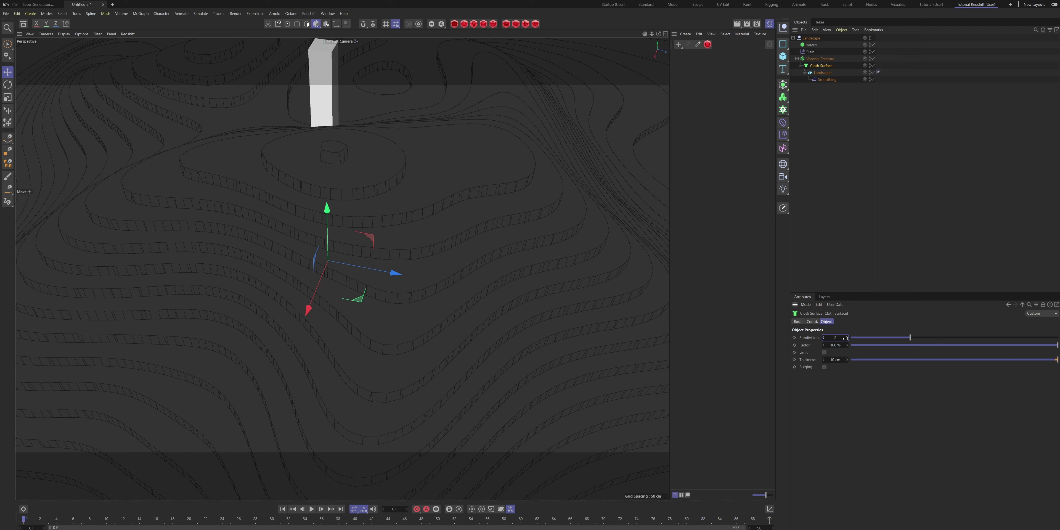
# Switch the viewport to Gouraud Shading and inspect the smoother slice edges from several angles.
pyautogui.keyDown('alt'); pyautogui.moveTo(484, 255); pyautogui.dragTo(331, 175); pyautogui.keyUp('alt')
pyautogui.moveTo(500, 187)
pyautogui.keyDown('alt'); pyautogui.mouseDown()
pyautogui.moveTo(503, 214)
pyautogui.moveTo(485, 195)
pyautogui.moveTo(494, 181)
pyautogui.mouseUp(); pyautogui.keyUp('alt')
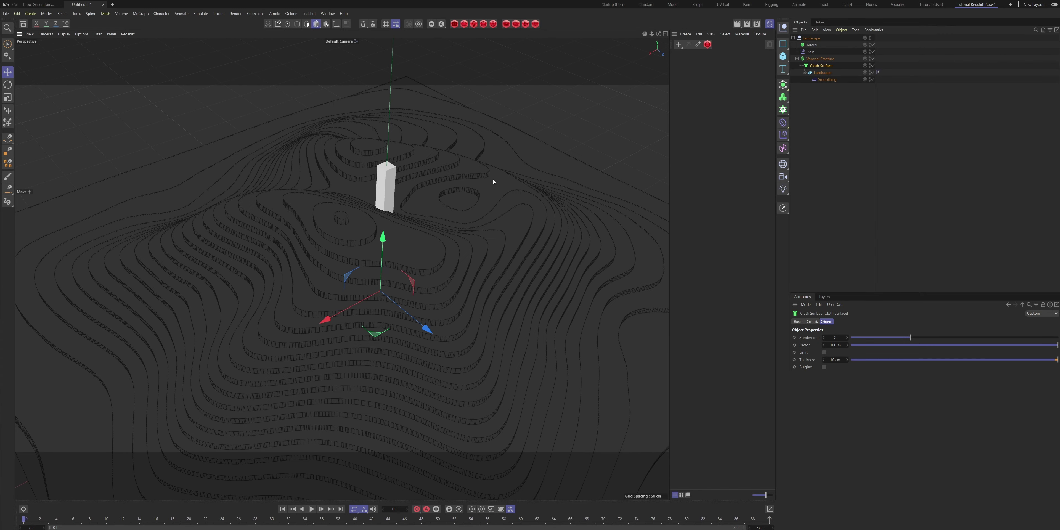
pyautogui.keyDown('alt'); pyautogui.moveTo(287, 261); pyautogui.dragTo(357, 237); pyautogui.keyUp('alt')
pyautogui.keyDown('alt'); pyautogui.moveTo(411, 218); pyautogui.dragTo(371, 210); pyautogui.keyUp('alt')
pyautogui.keyDown('alt'); pyautogui.moveTo(361, 218); pyautogui.dragTo(452, 180, button='middle'); pyautogui.keyUp('alt')
pyautogui.press('n')
pyautogui.press('a')
pyautogui.moveTo(450, 186)
pyautogui.keyDown('alt'); pyautogui.mouseDown()
pyautogui.moveTo(388, 209)
pyautogui.moveTo(397, 207)
pyautogui.mouseUp(); pyautogui.keyUp('alt')
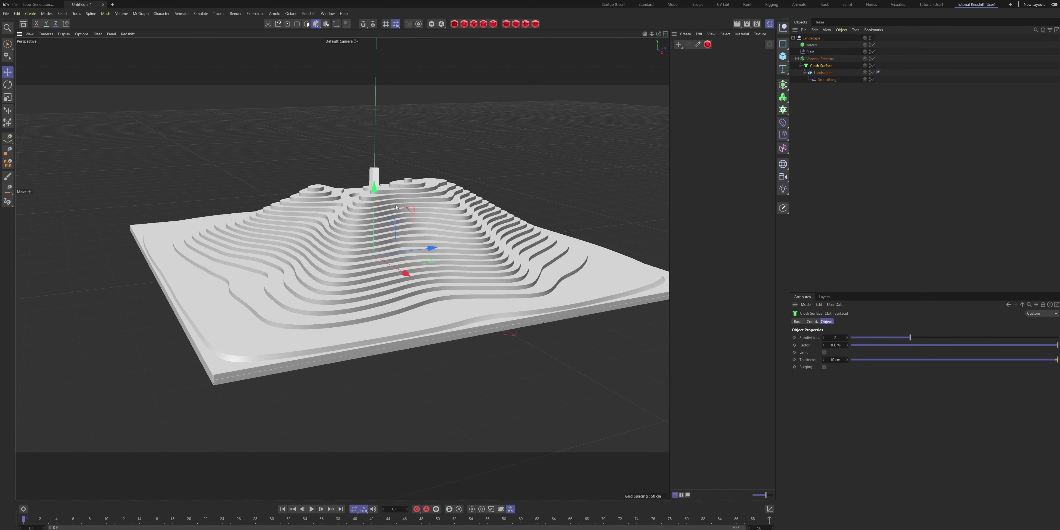
pyautogui.keyDown('alt'); pyautogui.moveTo(445, 57); pyautogui.dragTo(437, 95); pyautogui.keyUp('alt')
# Keyframe the Matrix object's Y position at frame 0 and again at frame 90 with a changed height.
pyautogui.click(810, 44)
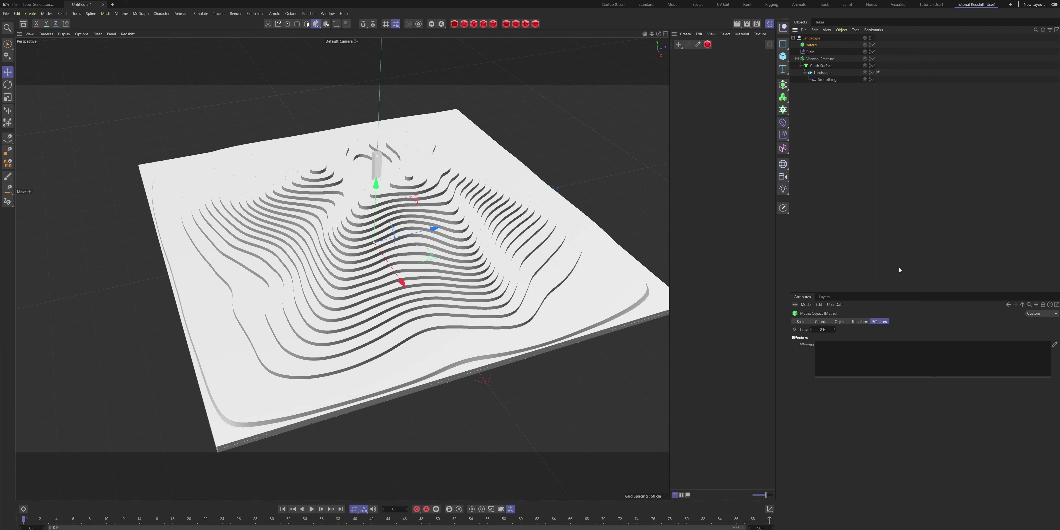
pyautogui.click(819, 322)
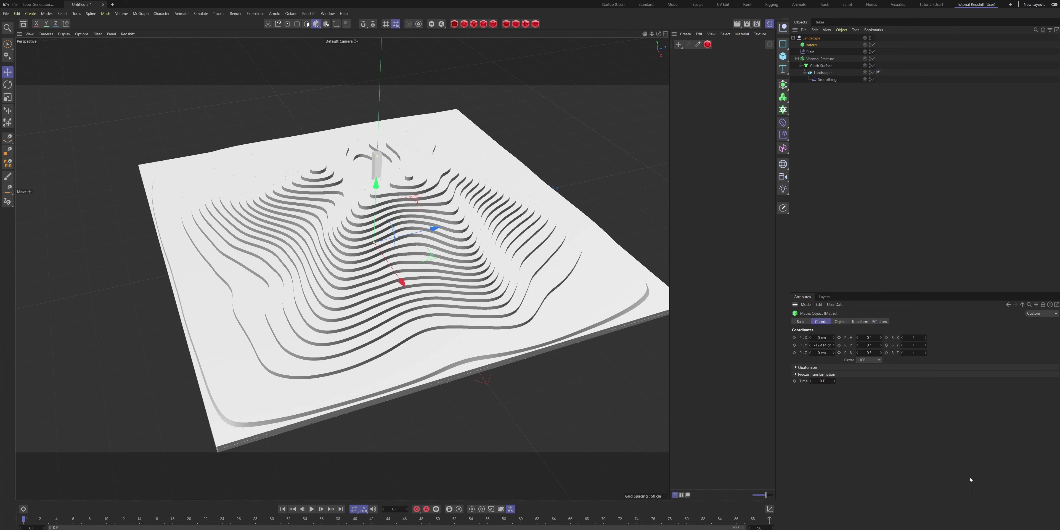
pyautogui.click(794, 345)
pyautogui.click(770, 520)
pyautogui.doubleClick(822, 346)
pyautogui.press('Left')
pyautogui.moveTo(376, 186); pyautogui.dragTo(377, 191)
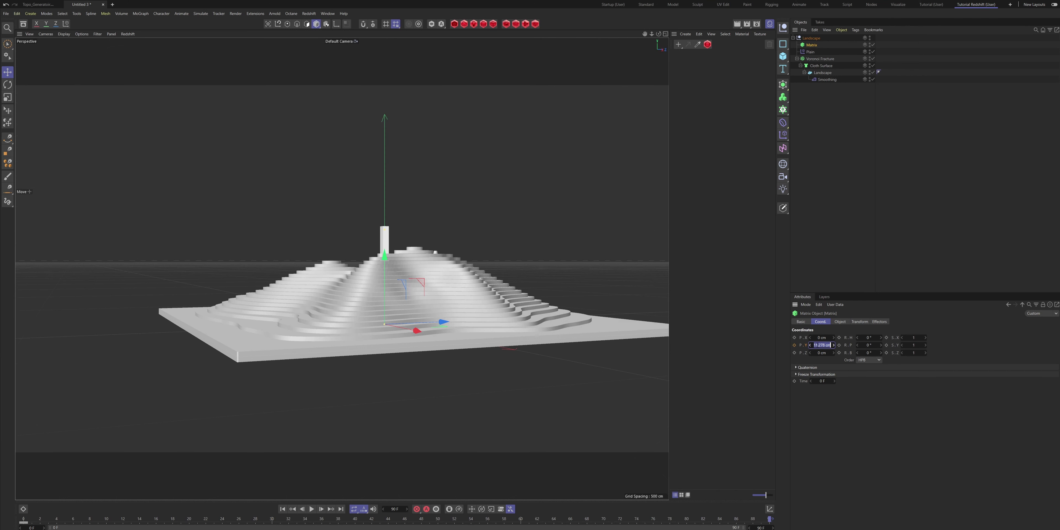
pyautogui.click(794, 345)
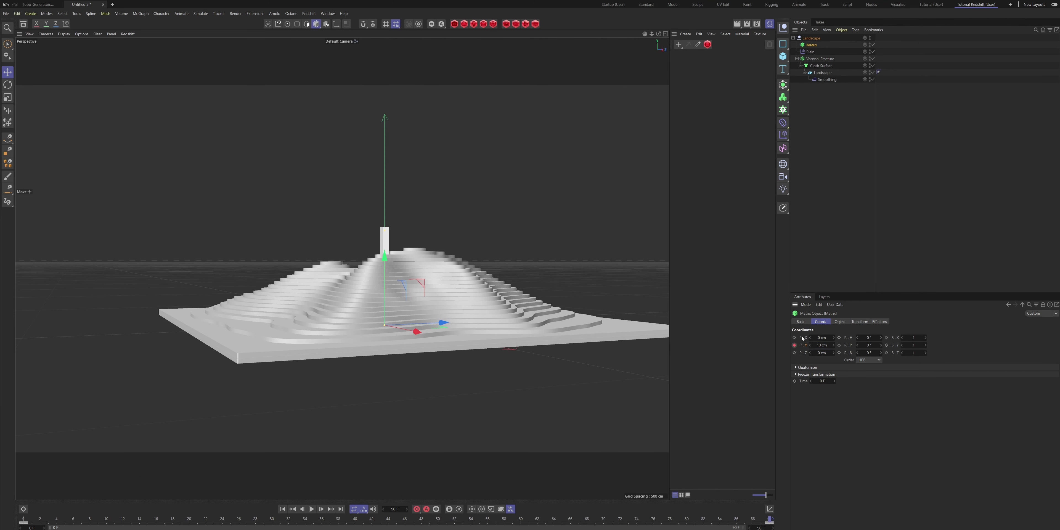
# Play the animation from frame 0 to watch the layers shift, and return to the first frame.
pyautogui.click(771, 527)
pyautogui.click(750, 527)
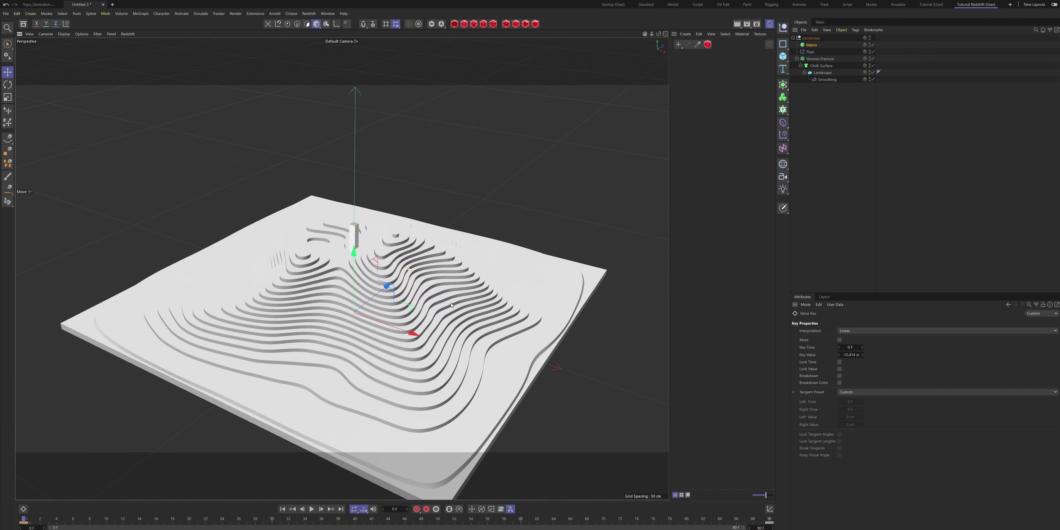
pyautogui.click(311, 509)
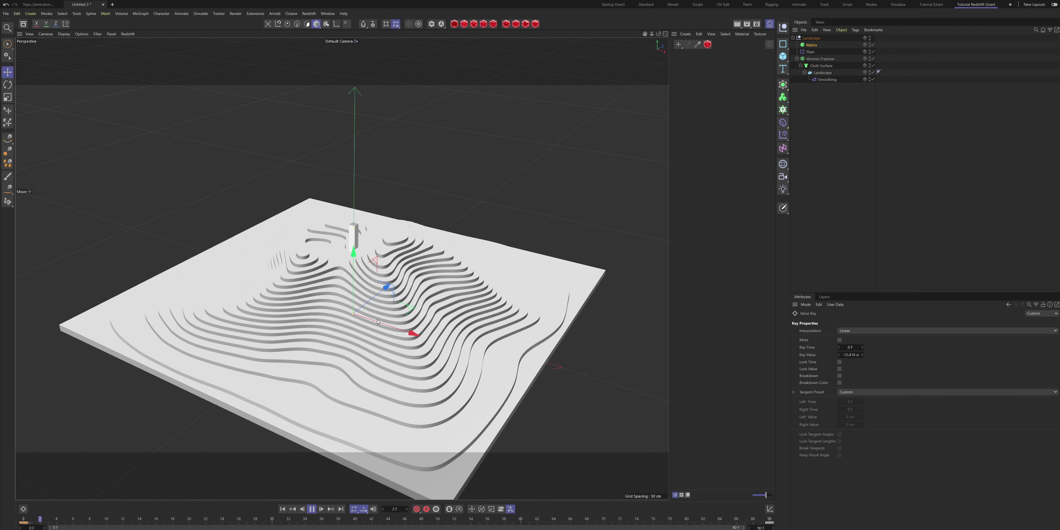
pyautogui.keyDown('alt'); pyautogui.moveTo(314, 262); pyautogui.dragTo(476, 282, button='right'); pyautogui.keyUp('alt')
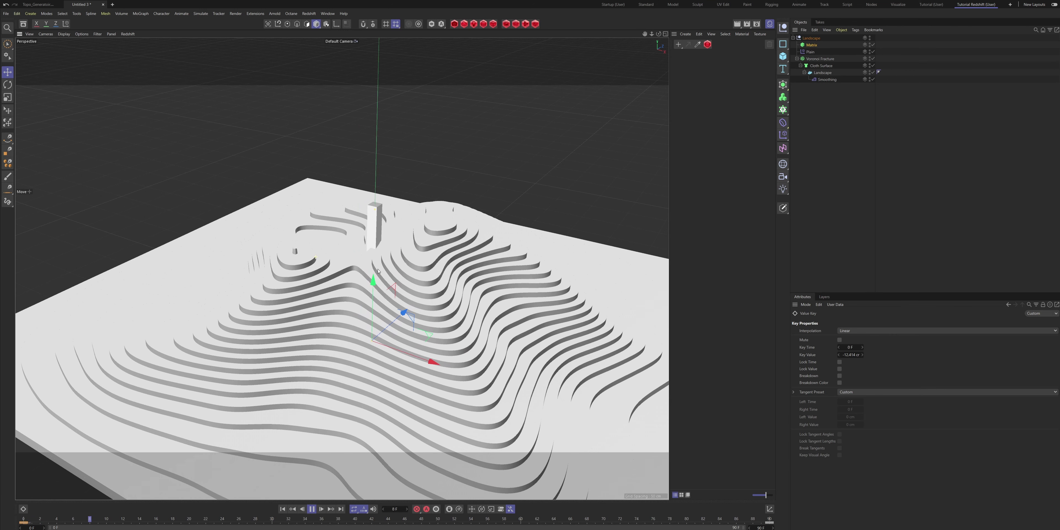
pyautogui.keyDown('alt'); pyautogui.moveTo(476, 282); pyautogui.dragTo(640, 312); pyautogui.keyUp('alt')
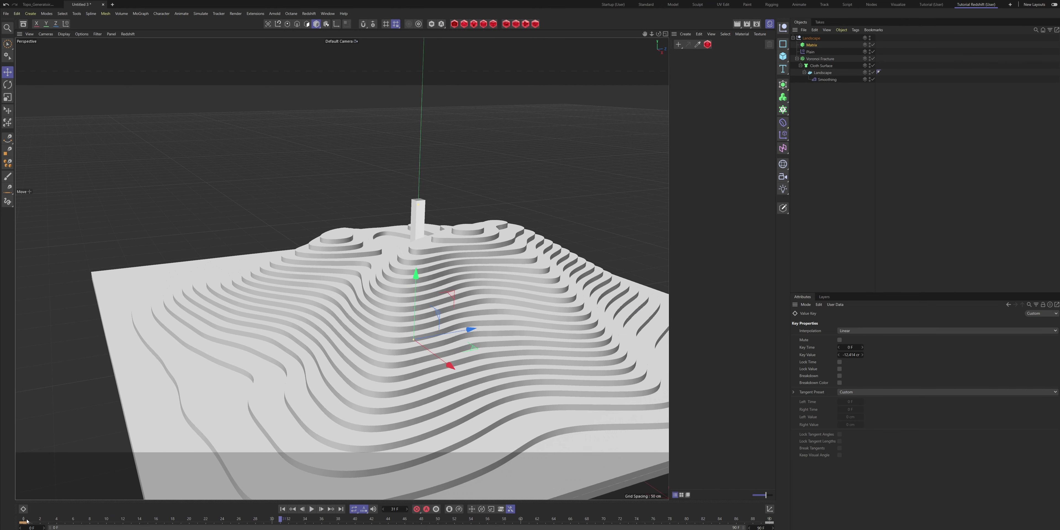
pyautogui.click(30, 520)
pyautogui.keyDown('alt'); pyautogui.moveTo(315, 291); pyautogui.dragTo(377, 233); pyautogui.keyUp('alt')
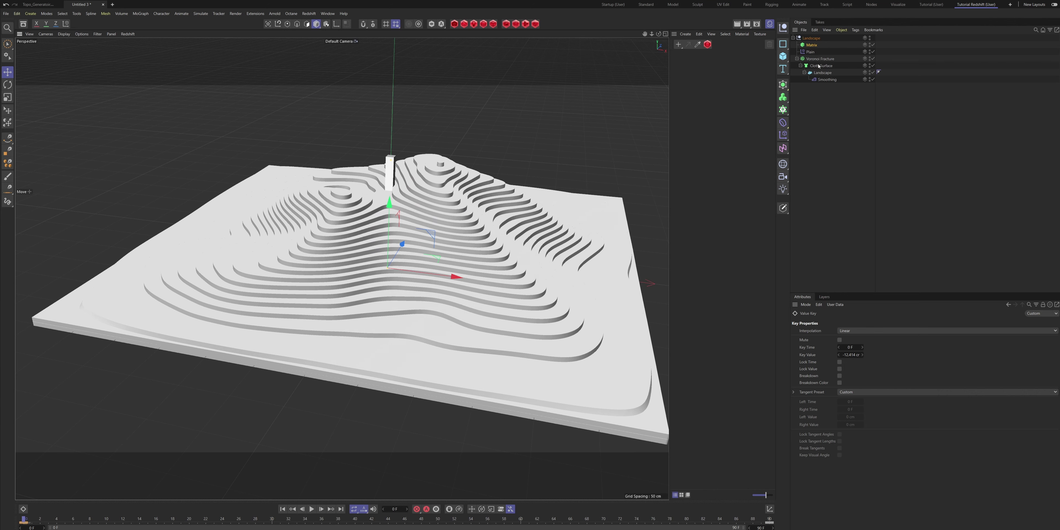
# Turn off Borders At Sea Level on the Landscape and inspect the terrain's open edges.
pyautogui.click(823, 72)
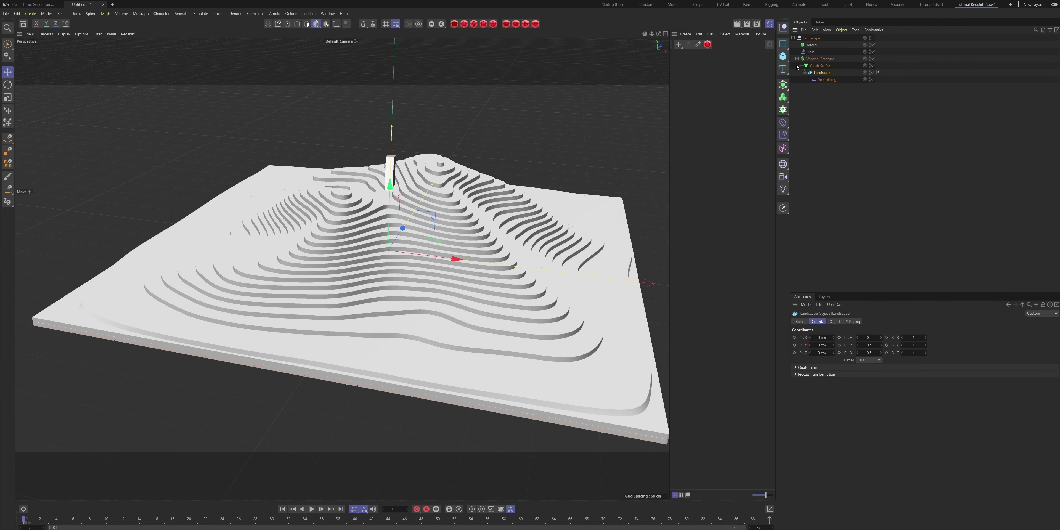
pyautogui.click(835, 321)
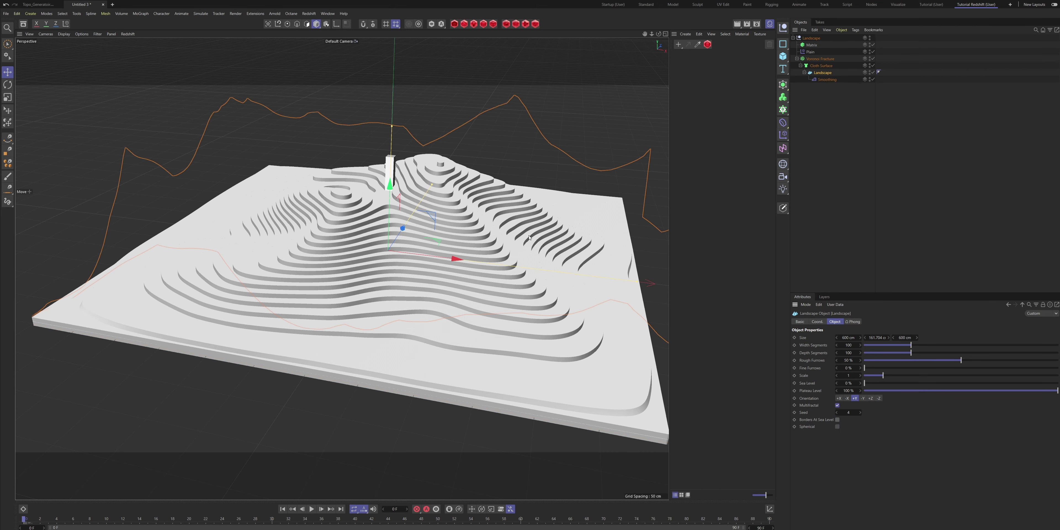
pyautogui.scroll(-5, 514, 238)
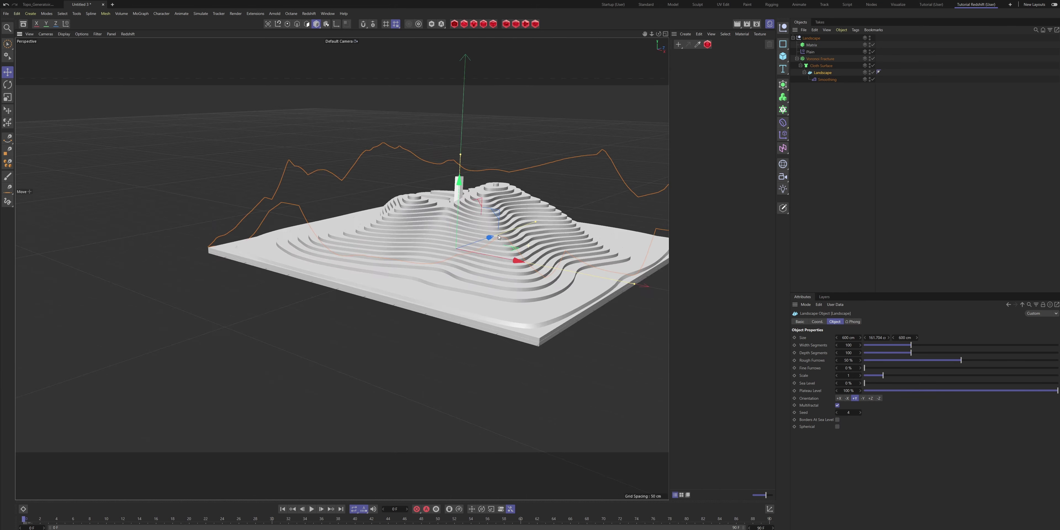
pyautogui.keyDown('alt'); pyautogui.moveTo(498, 237); pyautogui.dragTo(537, 192); pyautogui.keyUp('alt')
pyautogui.scroll(1, 499, 227)
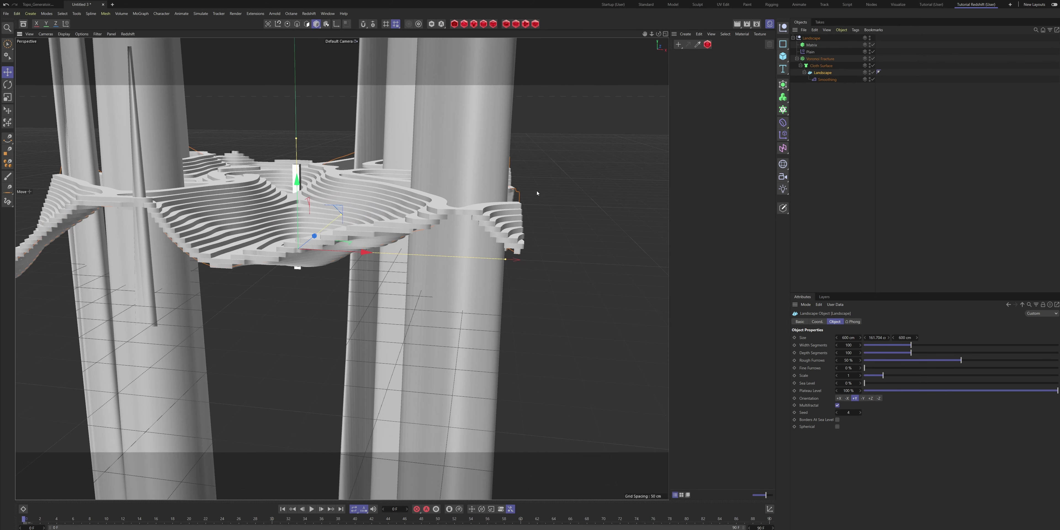
pyautogui.scroll(-3, 537, 192)
pyautogui.moveTo(442, 182)
pyautogui.keyDown('alt'); pyautogui.mouseDown()
pyautogui.moveTo(313, 184)
pyautogui.moveTo(424, 185)
pyautogui.mouseUp(); pyautogui.keyUp('alt')
pyautogui.click(632, 138)
pyautogui.keyDown('alt'); pyautogui.moveTo(631, 138); pyautogui.dragTo(570, 181, button='middle'); pyautogui.keyUp('alt')
# Set the Matrix object's Count to 50 to cover the full terrain height.
pyautogui.click(811, 45)
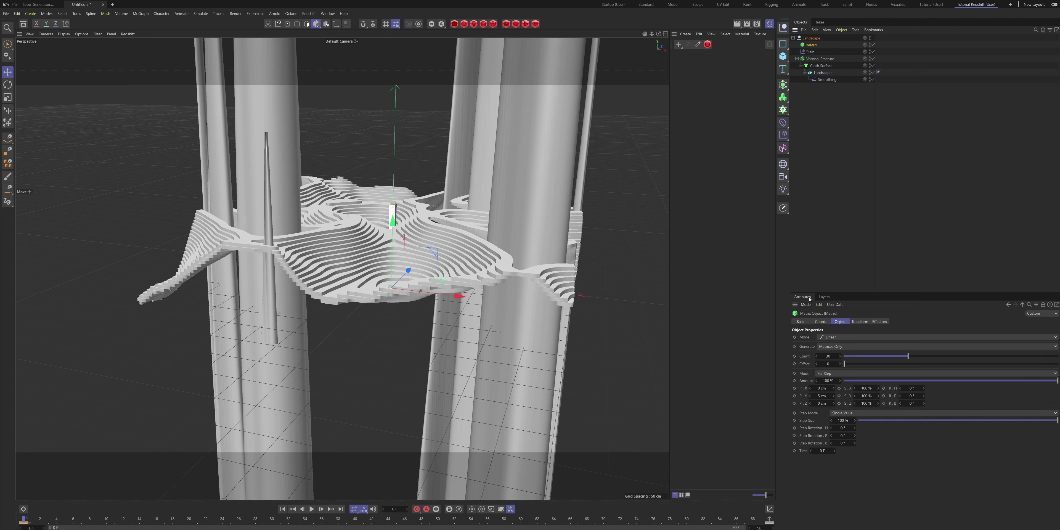
pyautogui.click(828, 357)
pyautogui.write('50')
pyautogui.press('Return')
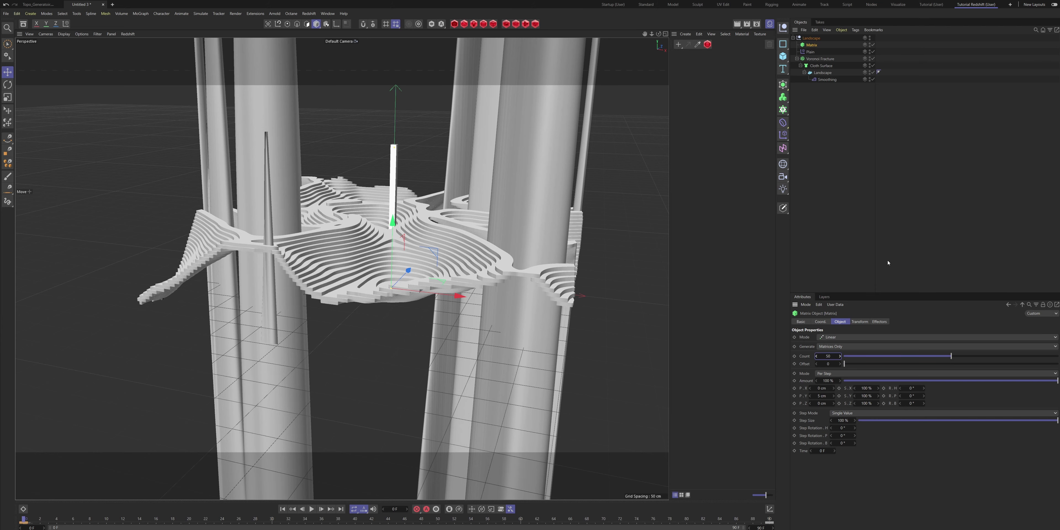
# Check how the Matrix points span the terrain in the Right view and inspect the slices in perspective.
pyautogui.keyDown('alt'); pyautogui.moveTo(404, 236); pyautogui.dragTo(370, 219); pyautogui.keyUp('alt')
pyautogui.middleClick(370, 219)
pyautogui.middleClick(184, 343)
pyautogui.scroll(-7, 292, 287)
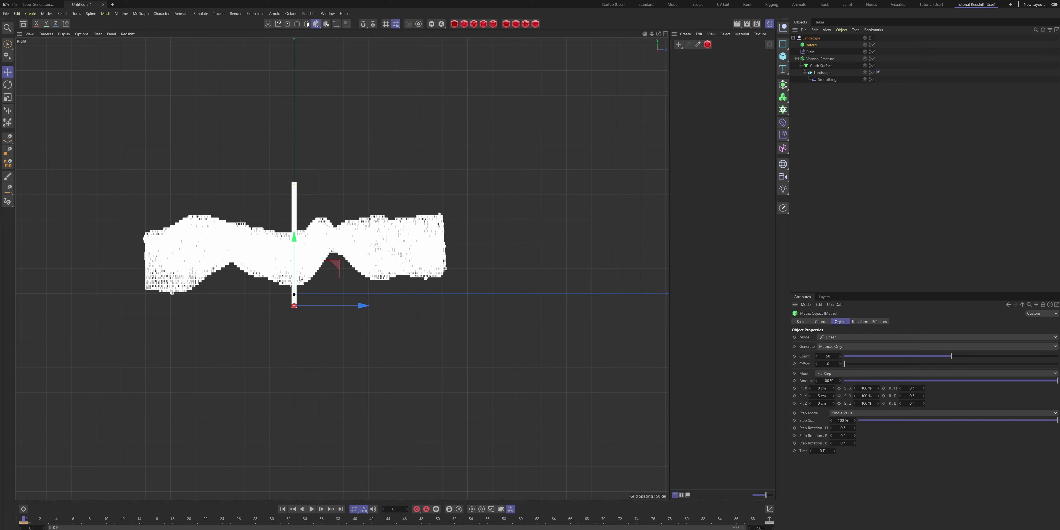
pyautogui.keyDown('alt'); pyautogui.moveTo(340, 235); pyautogui.dragTo(364, 254, button='middle'); pyautogui.keyUp('alt')
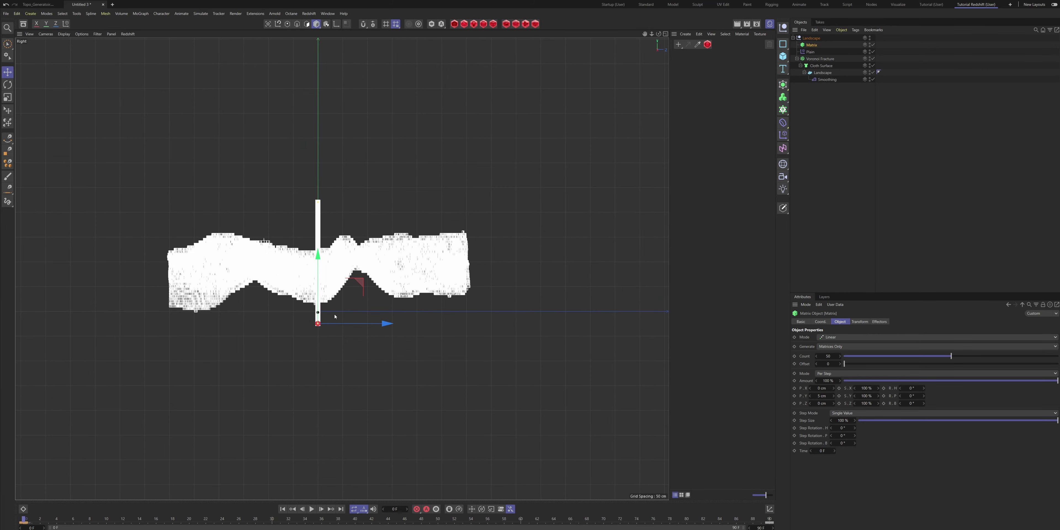
pyautogui.press('F1')
pyautogui.keyDown('alt'); pyautogui.moveTo(335, 297); pyautogui.dragTo(386, 251); pyautogui.keyUp('alt')
pyautogui.keyDown('alt'); pyautogui.moveTo(387, 188); pyautogui.dragTo(407, 187, button='right'); pyautogui.keyUp('alt')
pyautogui.keyDown('alt'); pyautogui.moveTo(406, 187); pyautogui.dragTo(446, 274, button='middle'); pyautogui.keyUp('alt')
pyautogui.keyDown('alt'); pyautogui.moveTo(395, 238); pyautogui.dragTo(580, 263); pyautogui.keyUp('alt')
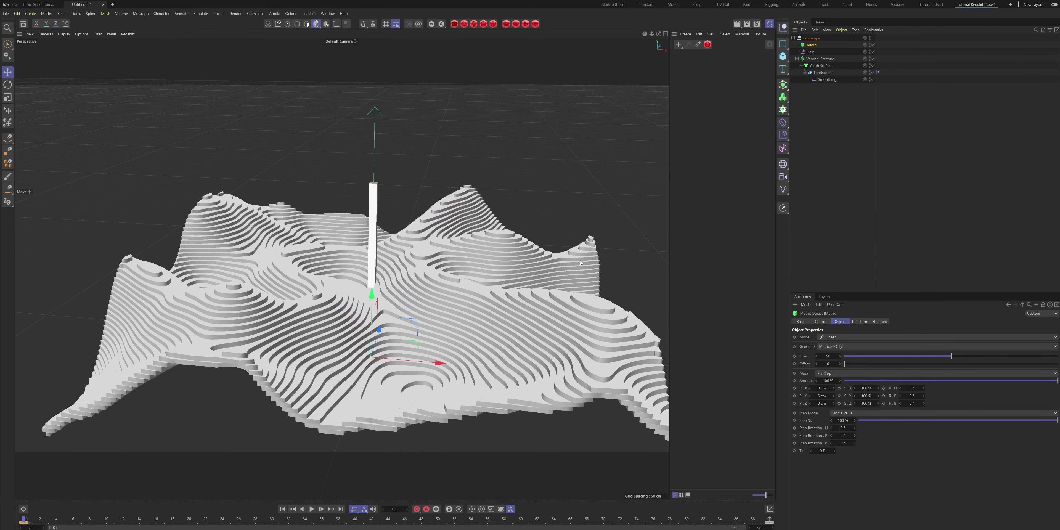
# Raise the Landscape's Sea Level to 57% and inspect the flat areas between the hills.
pyautogui.click(823, 73)
pyautogui.moveTo(867, 384); pyautogui.dragTo(934, 387)
pyautogui.click(918, 386)
pyautogui.keyDown('alt'); pyautogui.moveTo(370, 309); pyautogui.dragTo(474, 297); pyautogui.keyUp('alt')
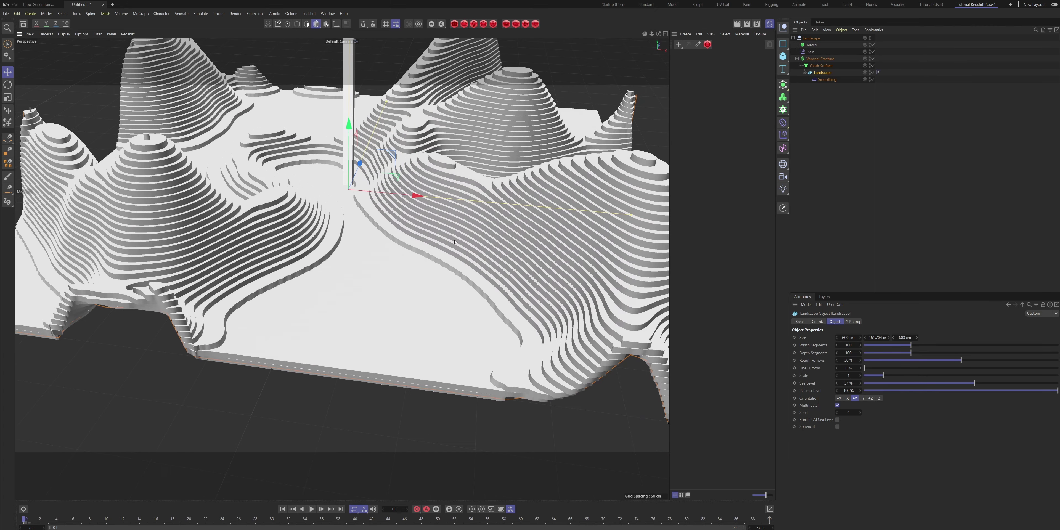
pyautogui.scroll(4, 500, 308)
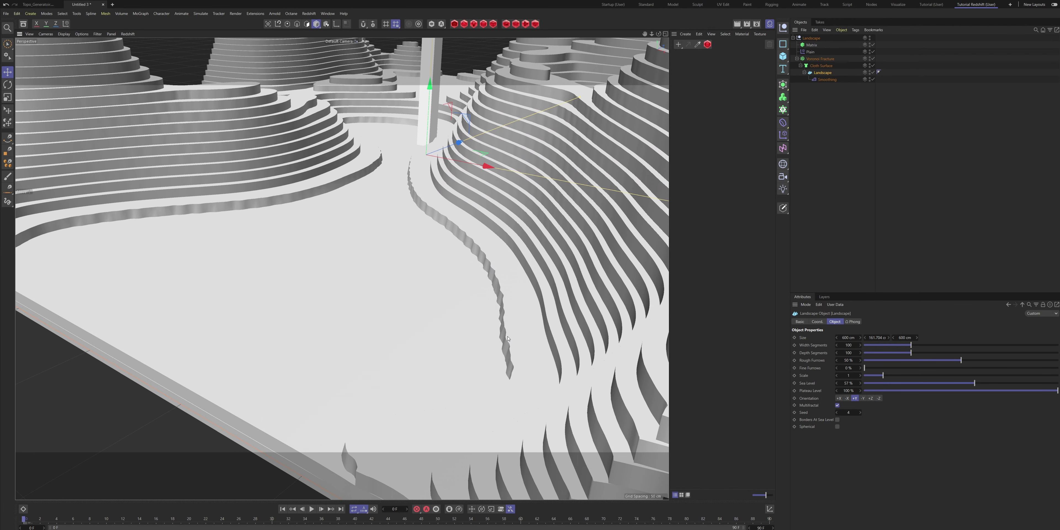
# Set the Smoothing deformer's Stiffness to 0% and Iterations to 25, and check the slice edges.
pyautogui.click(827, 80)
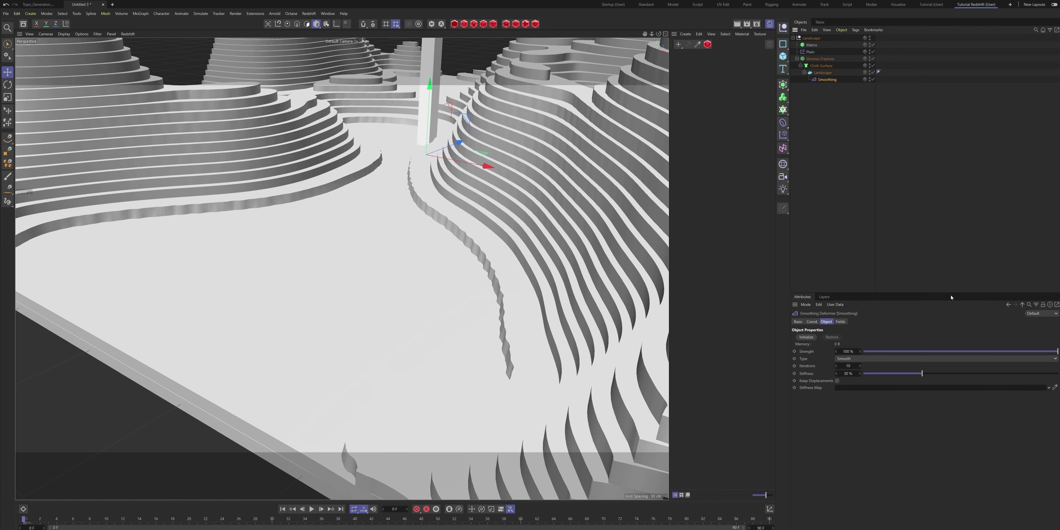
pyautogui.moveTo(923, 374); pyautogui.dragTo(838, 378)
pyautogui.click(848, 366)
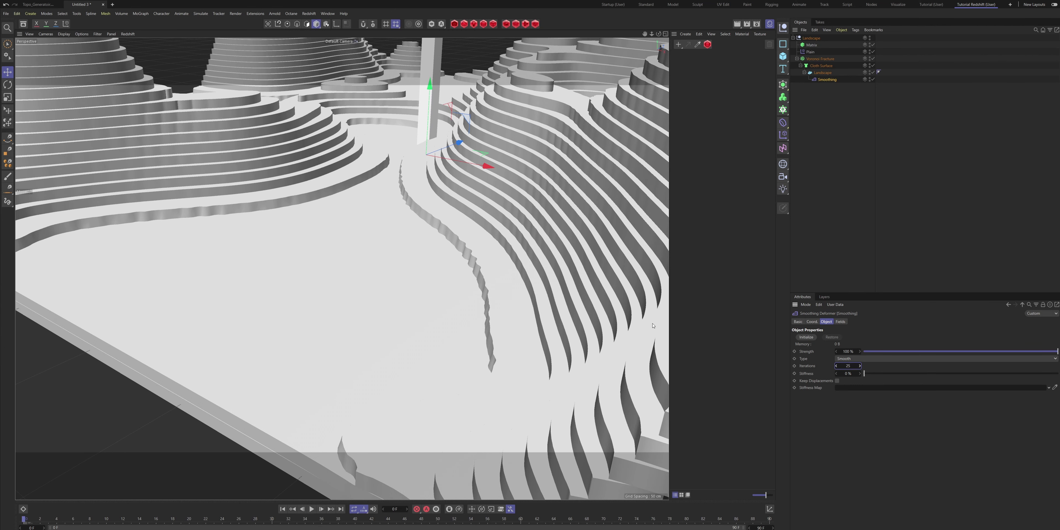
pyautogui.keyDown('alt'); pyautogui.moveTo(485, 197); pyautogui.dragTo(500, 313); pyautogui.keyUp('alt')
pyautogui.scroll(5, 494, 303)
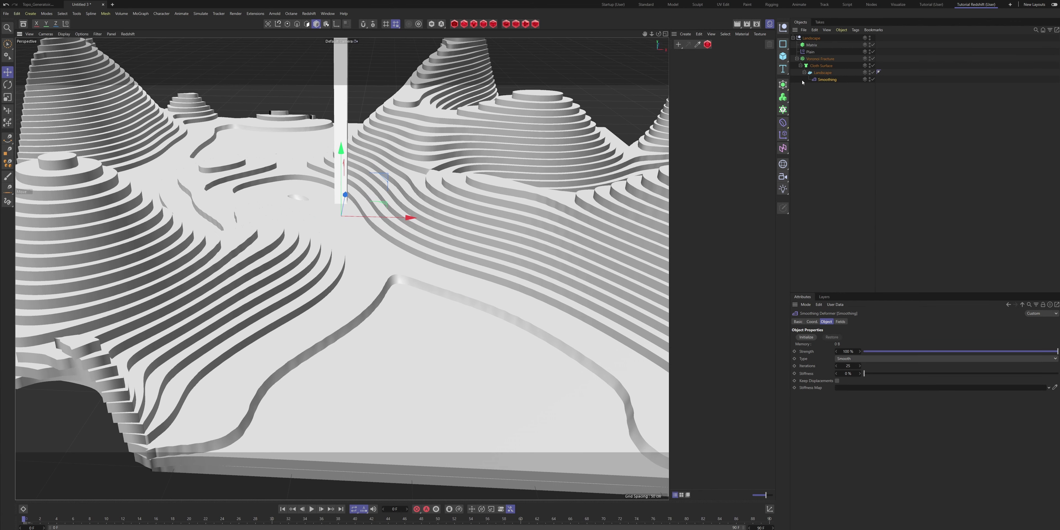
# Set the Landscape's Width Segments and Depth Segments to 200 each.
pyautogui.click(822, 72)
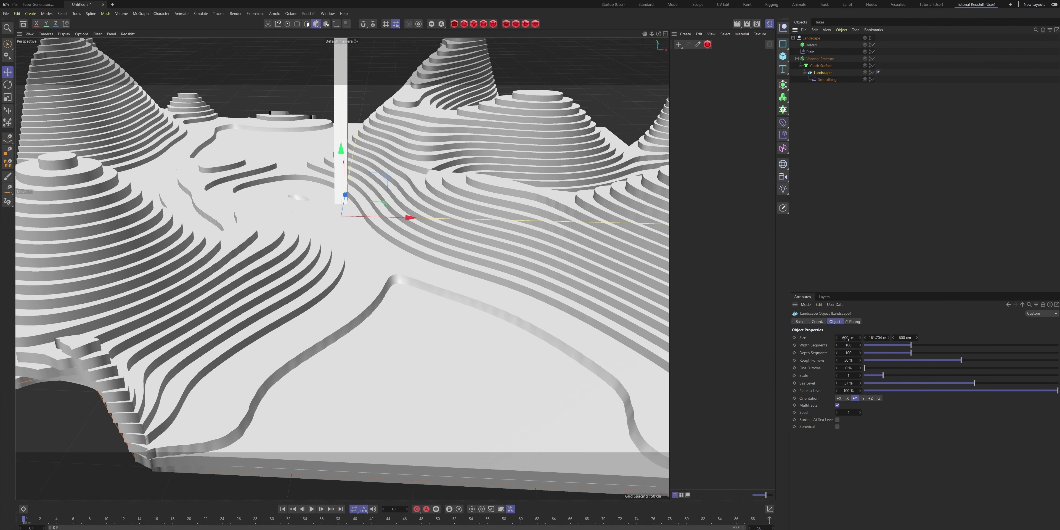
pyautogui.click(852, 346)
pyautogui.write('20')
pyautogui.press('Return')
pyautogui.write('0')
pyautogui.press('Tab')
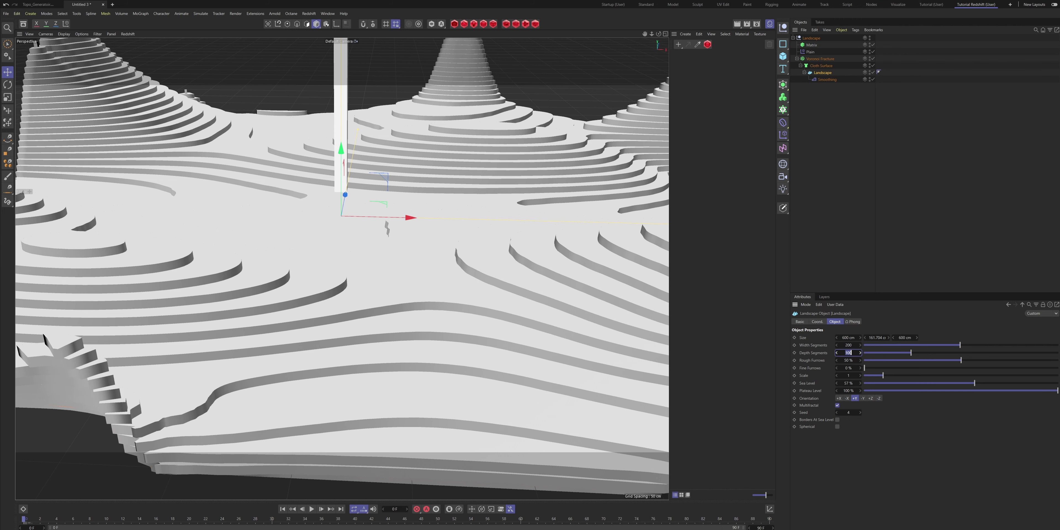
pyautogui.write('200')
pyautogui.press('Return')
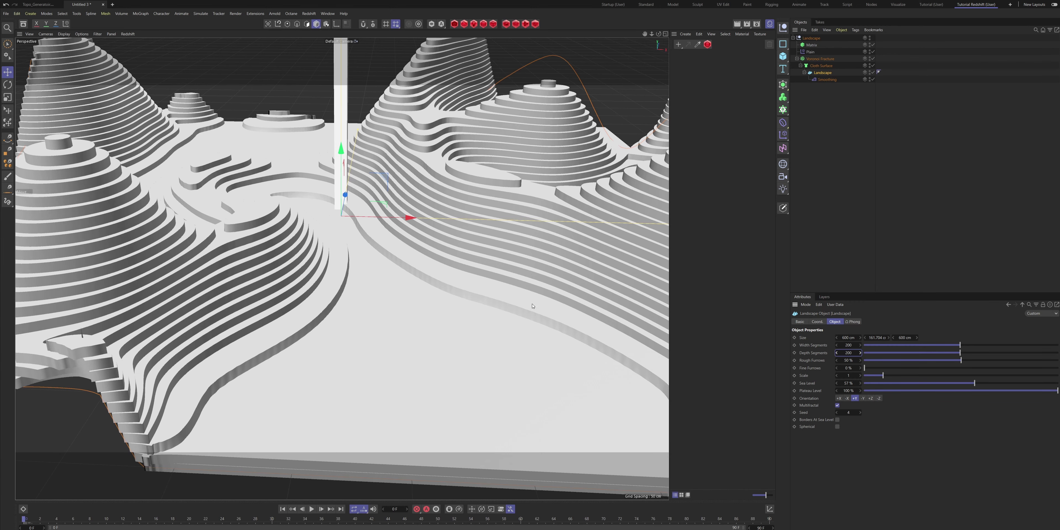
# Inspect the denser layered terrain from a distance and from several angles.
pyautogui.keyDown('alt'); pyautogui.moveTo(531, 306); pyautogui.dragTo(527, 336); pyautogui.keyUp('alt')
pyautogui.keyDown('alt'); pyautogui.moveTo(528, 336); pyautogui.dragTo(473, 331, button='right'); pyautogui.keyUp('alt')
pyautogui.keyDown('alt'); pyautogui.moveTo(457, 326); pyautogui.dragTo(475, 252); pyautogui.keyUp('alt')
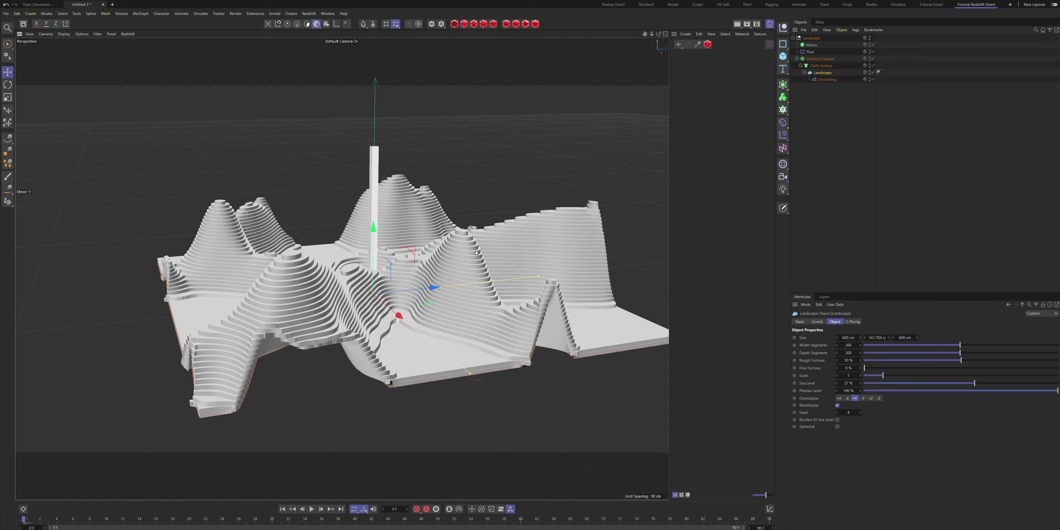
pyautogui.keyDown('alt'); pyautogui.moveTo(476, 252); pyautogui.dragTo(394, 284); pyautogui.keyUp('alt')
pyautogui.keyDown('alt'); pyautogui.moveTo(419, 237); pyautogui.dragTo(452, 244); pyautogui.keyUp('alt')
pyautogui.keyDown('alt'); pyautogui.moveTo(466, 234); pyautogui.dragTo(420, 225, button='middle'); pyautogui.keyUp('alt')
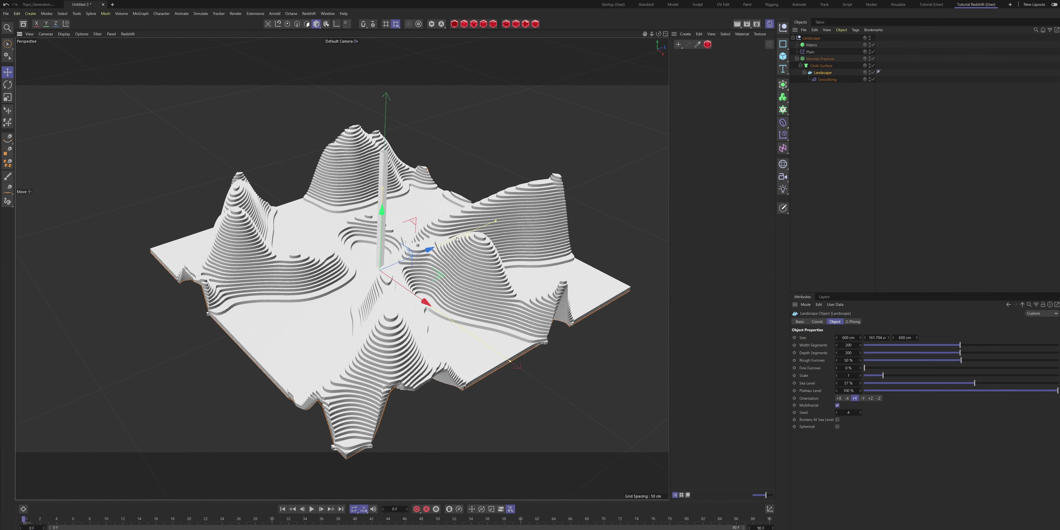
pyautogui.keyDown('alt'); pyautogui.moveTo(456, 239); pyautogui.dragTo(501, 223); pyautogui.keyUp('alt')
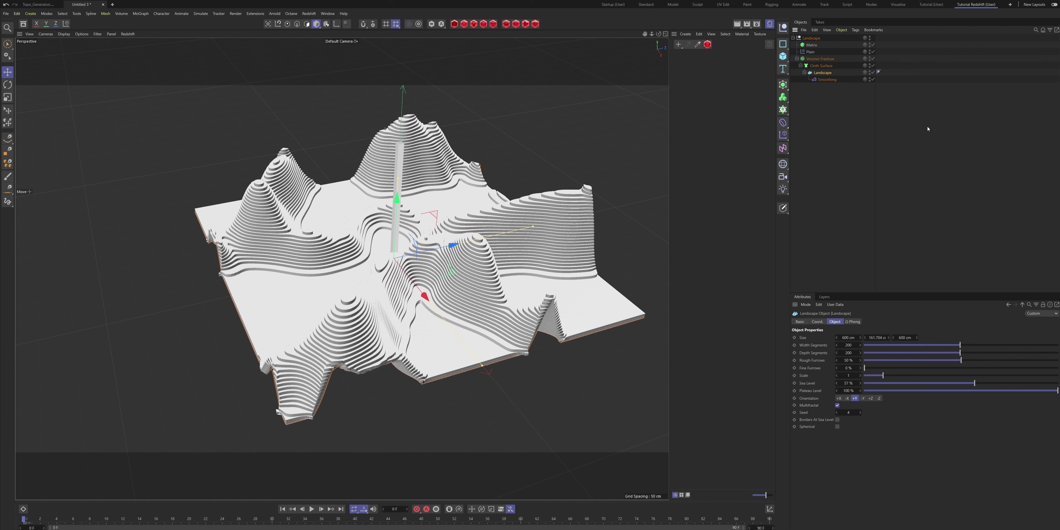
# Move the Smoothing deformer directly under the Cloth Surface and delete the Landscape object.
pyautogui.moveTo(826, 77); pyautogui.dragTo(813, 82)
pyautogui.press('Delete')
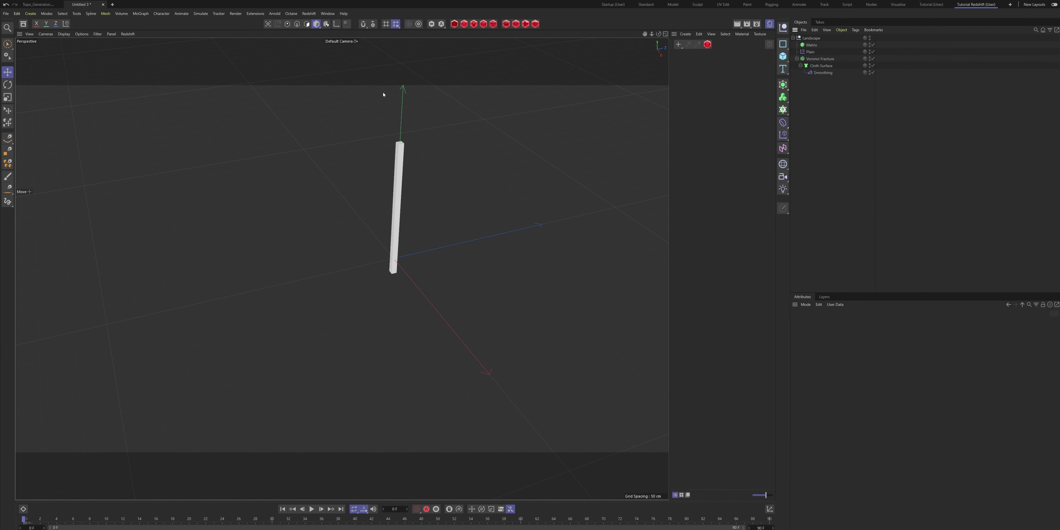
# Add the Male Bust from the Sculpting Base Meshes assets and scale it to fit along the Matrix column.
pyautogui.click(23, 24)
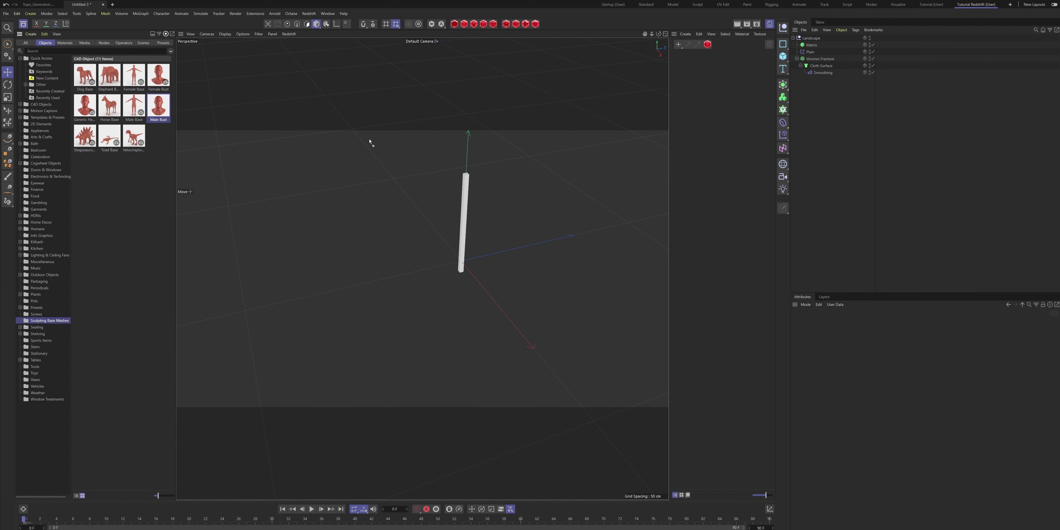
pyautogui.hotkey('shift', 'F8')
pyautogui.keyDown('alt'); pyautogui.moveTo(408, 246); pyautogui.dragTo(457, 248); pyautogui.keyUp('alt')
pyautogui.press('t')
pyautogui.moveTo(376, 283); pyautogui.dragTo(741, 197)
pyautogui.moveTo(369, 265); pyautogui.dragTo(618, 253)
pyautogui.keyDown('alt'); pyautogui.moveTo(447, 181); pyautogui.dragTo(487, 179); pyautogui.keyUp('alt')
pyautogui.keyDown('alt'); pyautogui.moveTo(470, 164); pyautogui.dragTo(395, 166); pyautogui.keyUp('alt')
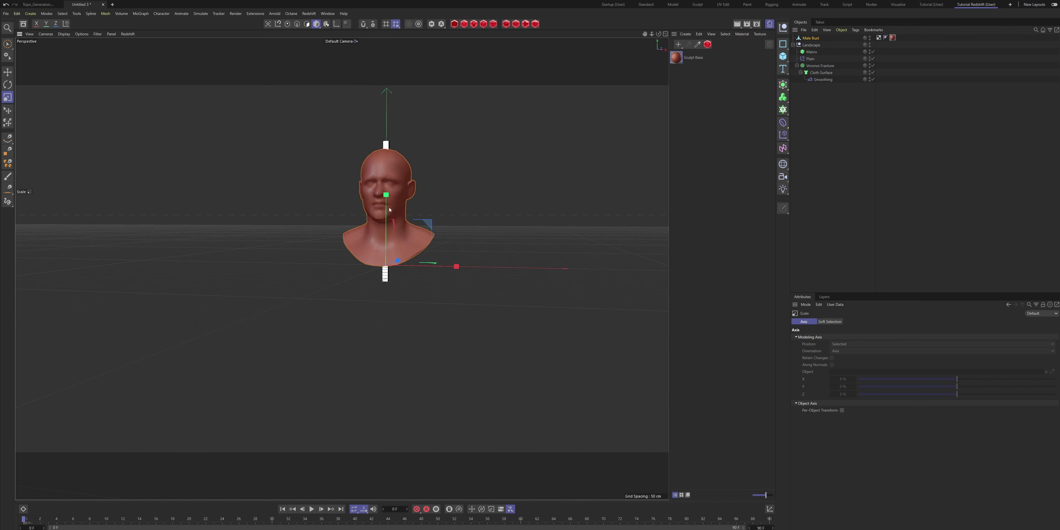
# Display the bust as a wireframe and subdivide its mesh twice.
pyautogui.scroll(3, 395, 166)
pyautogui.keyDown('alt'); pyautogui.moveTo(400, 125); pyautogui.dragTo(404, 112); pyautogui.keyUp('alt')
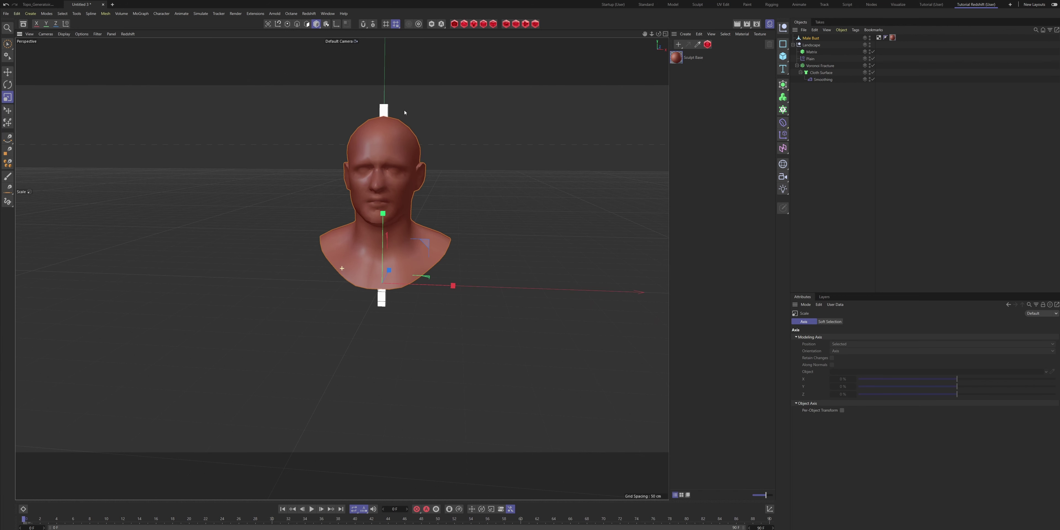
pyautogui.keyDown('alt'); pyautogui.moveTo(419, 178); pyautogui.dragTo(411, 204, button='middle'); pyautogui.keyUp('alt')
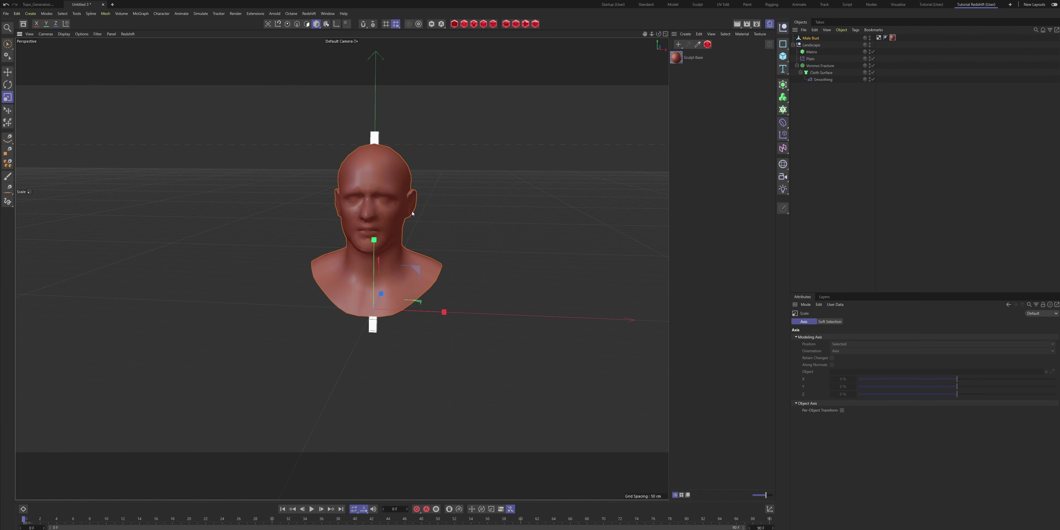
pyautogui.press('n')
pyautogui.press('f')
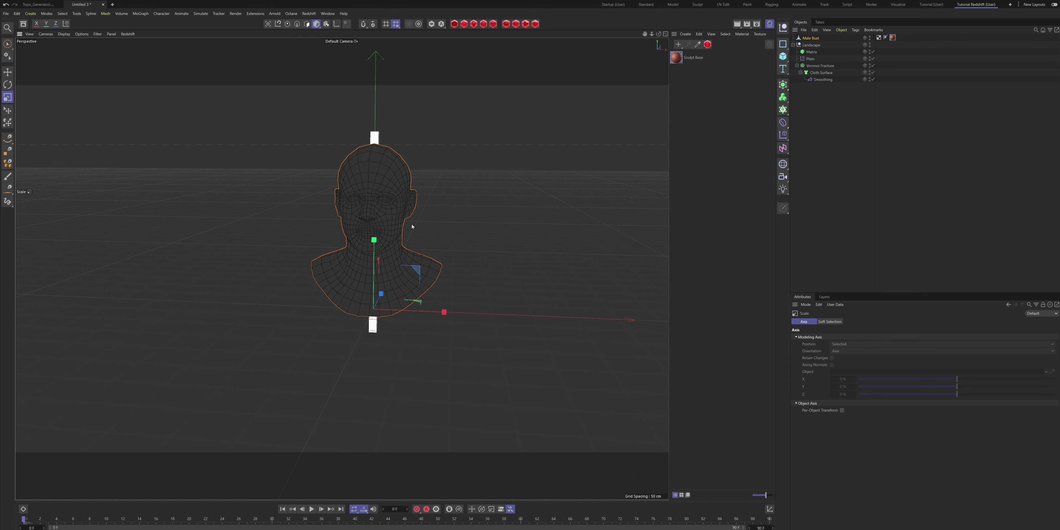
pyautogui.press('u')
pyautogui.press('s')
pyautogui.press('u')
pyautogui.press('s')
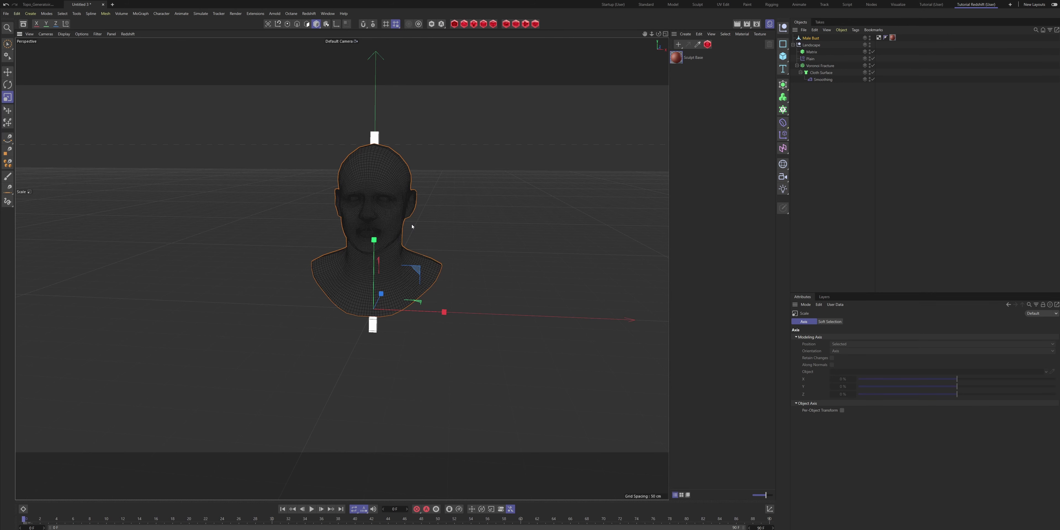
# Place the Male Bust inside the Voronoi Fracture, above the Cloth Surface.
pyautogui.keyDown('alt'); pyautogui.moveTo(397, 214); pyautogui.dragTo(432, 196); pyautogui.keyUp('alt')
pyautogui.scroll(5, 358, 225)
pyautogui.moveTo(811, 41); pyautogui.dragTo(825, 67)
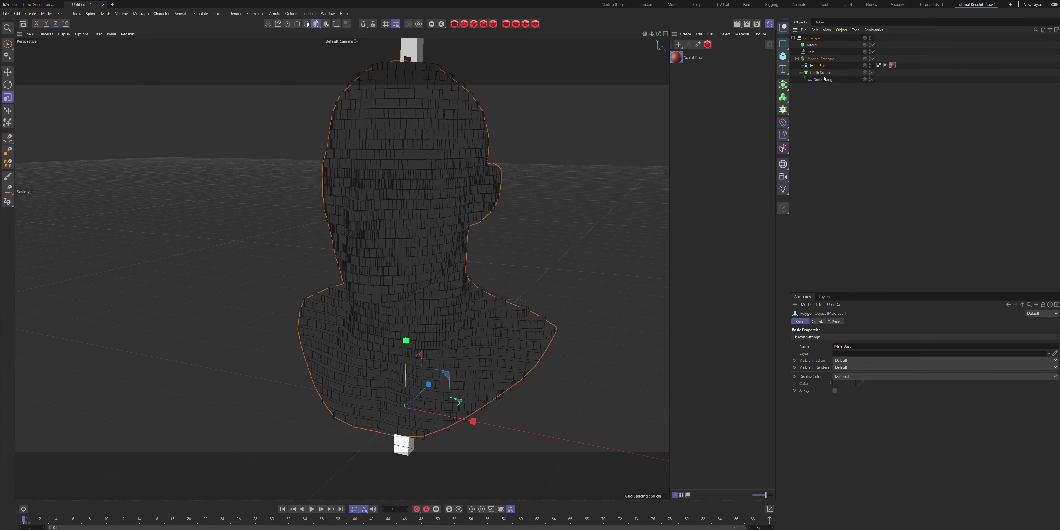
# Return the viewport to Gouraud shading and make the Smoothing deformer a child of the Male Bust.
pyautogui.moveTo(573, 121)
pyautogui.keyDown('alt'); pyautogui.mouseDown()
pyautogui.moveTo(554, 154)
pyautogui.moveTo(428, 171)
pyautogui.moveTo(460, 192)
pyautogui.moveTo(525, 203)
pyautogui.moveTo(599, 177)
pyautogui.moveTo(549, 175)
pyautogui.moveTo(505, 129)
pyautogui.moveTo(518, 193)
pyautogui.moveTo(468, 193)
pyautogui.moveTo(500, 187)
pyautogui.mouseUp(); pyautogui.keyUp('alt')
pyautogui.press('n')
pyautogui.press('a')
pyautogui.moveTo(816, 80); pyautogui.dragTo(813, 67)
pyautogui.keyDown('alt'); pyautogui.moveTo(396, 167); pyautogui.dragTo(624, 145); pyautogui.keyUp('alt')
pyautogui.click(818, 65)
pyautogui.keyDown('alt'); pyautogui.moveTo(450, 329); pyautogui.dragTo(492, 334); pyautogui.keyUp('alt')
pyautogui.press('e')
pyautogui.moveTo(462, 379)
pyautogui.mouseDown()
pyautogui.moveTo(464, 412)
pyautogui.moveTo(442, 373)
pyautogui.moveTo(469, 377)
pyautogui.moveTo(459, 385)
pyautogui.moveTo(485, 373)
pyautogui.moveTo(469, 369)
pyautogui.mouseUp()
pyautogui.hotkey('ctrl', 'z')
# Disable the Voronoi Fracture and inspect the unsliced, smoothed bust from several angles.
pyautogui.keyDown('alt'); pyautogui.moveTo(441, 274); pyautogui.dragTo(473, 265); pyautogui.keyUp('alt')
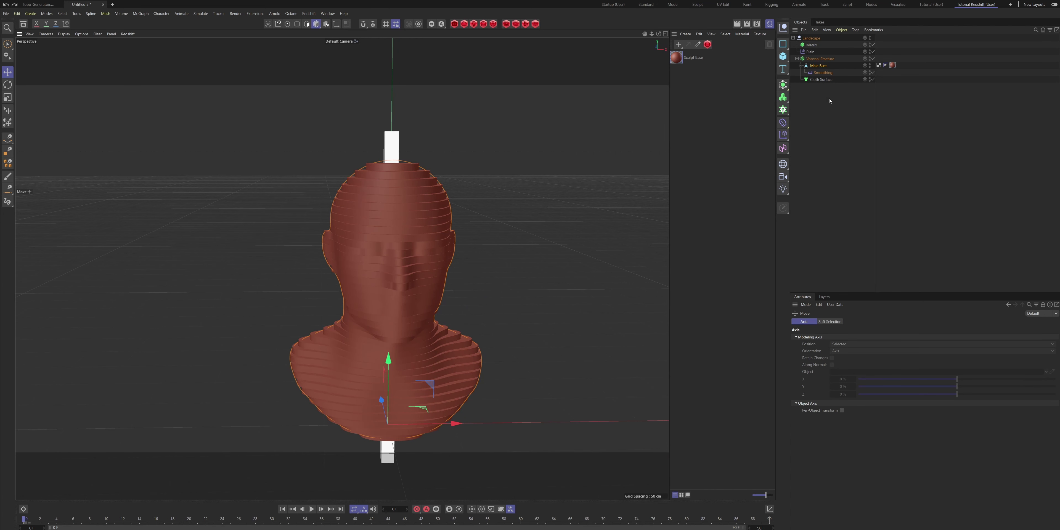
pyautogui.keyDown('alt'); pyautogui.moveTo(421, 288); pyautogui.dragTo(408, 301); pyautogui.keyUp('alt')
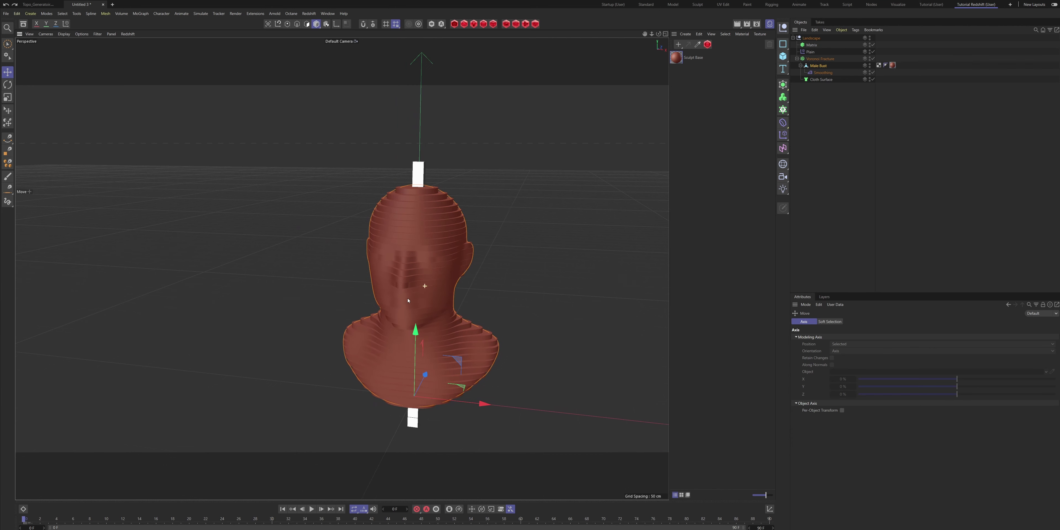
pyautogui.click(817, 65)
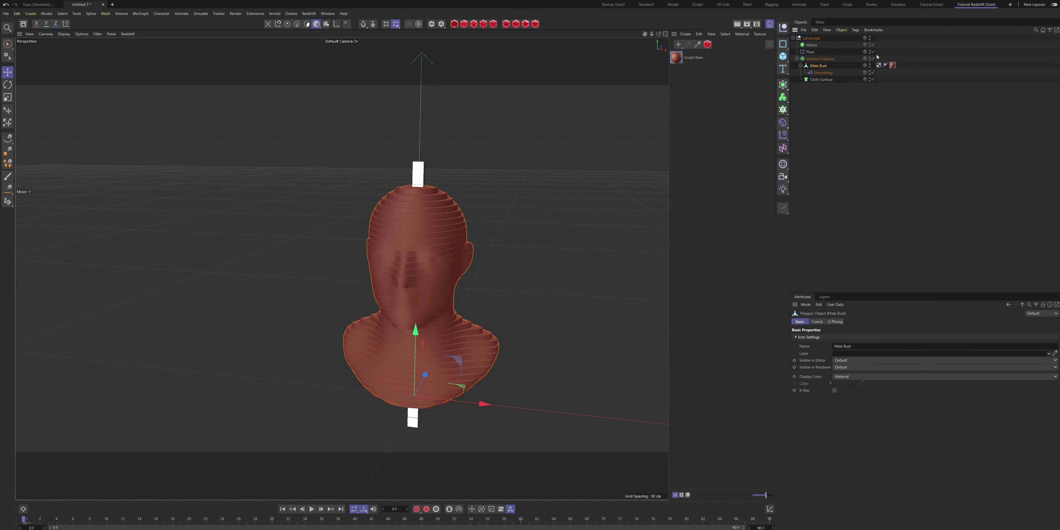
pyautogui.click(872, 58)
pyautogui.keyDown('alt'); pyautogui.moveTo(417, 265); pyautogui.dragTo(469, 307); pyautogui.keyUp('alt')
pyautogui.keyDown('alt'); pyautogui.moveTo(350, 362); pyautogui.dragTo(258, 369); pyautogui.keyUp('alt')
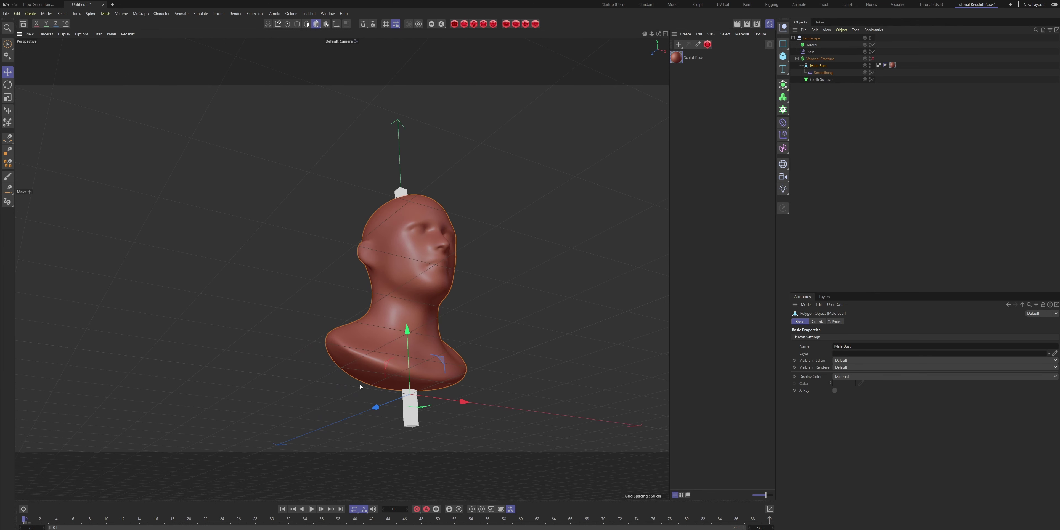
pyautogui.keyDown('alt'); pyautogui.moveTo(379, 356); pyautogui.dragTo(372, 304); pyautogui.keyUp('alt')
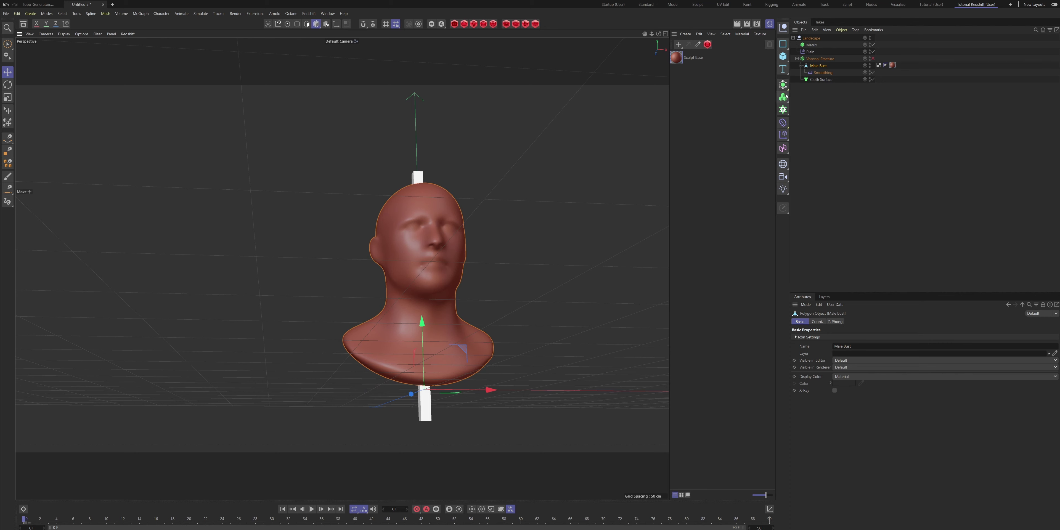
pyautogui.keyDown('alt'); pyautogui.moveTo(452, 264); pyautogui.dragTo(414, 275); pyautogui.keyUp('alt')
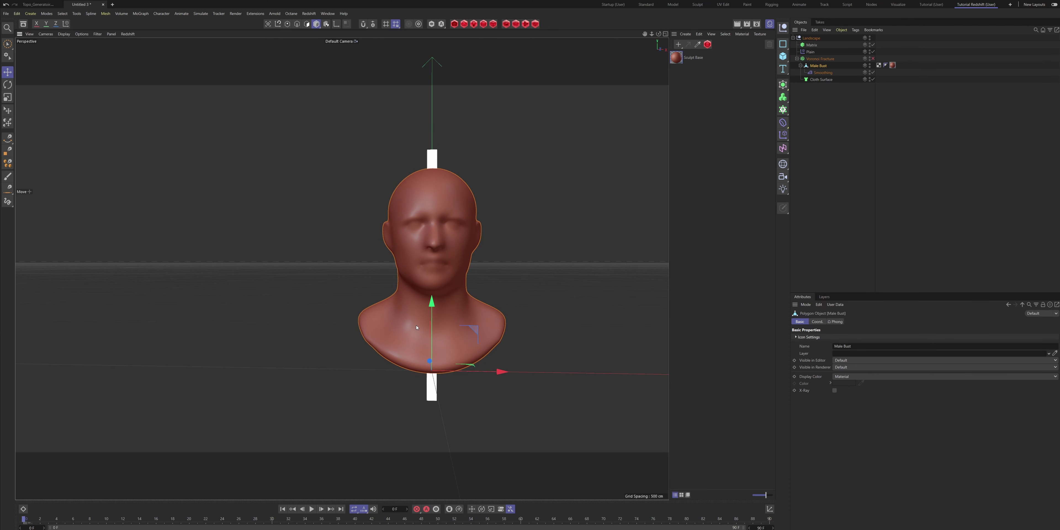
# Delete the Cloth Surface and re-enable the Voronoi Fracture to slice the bust directly.
pyautogui.click(826, 81)
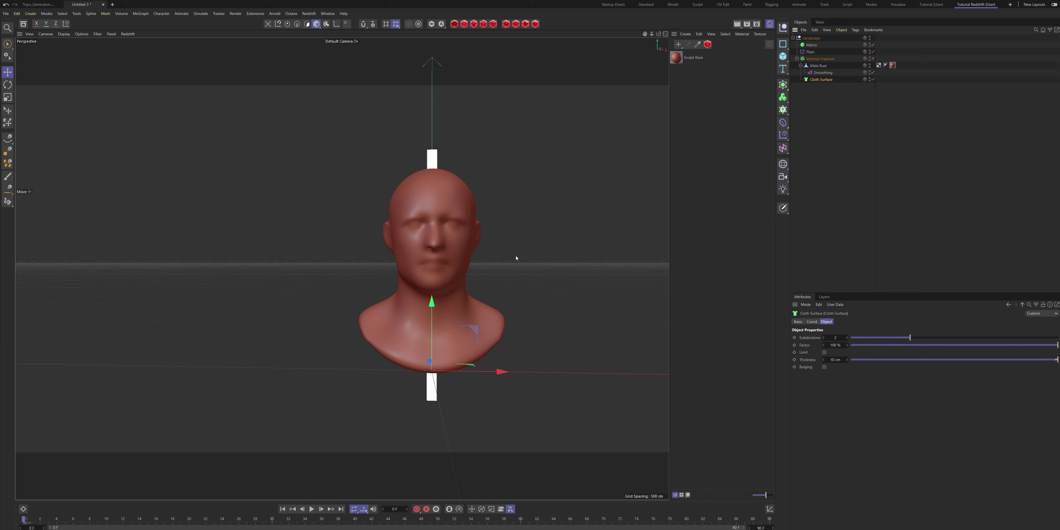
pyautogui.keyDown('alt'); pyautogui.moveTo(424, 223); pyautogui.dragTo(496, 206); pyautogui.keyUp('alt')
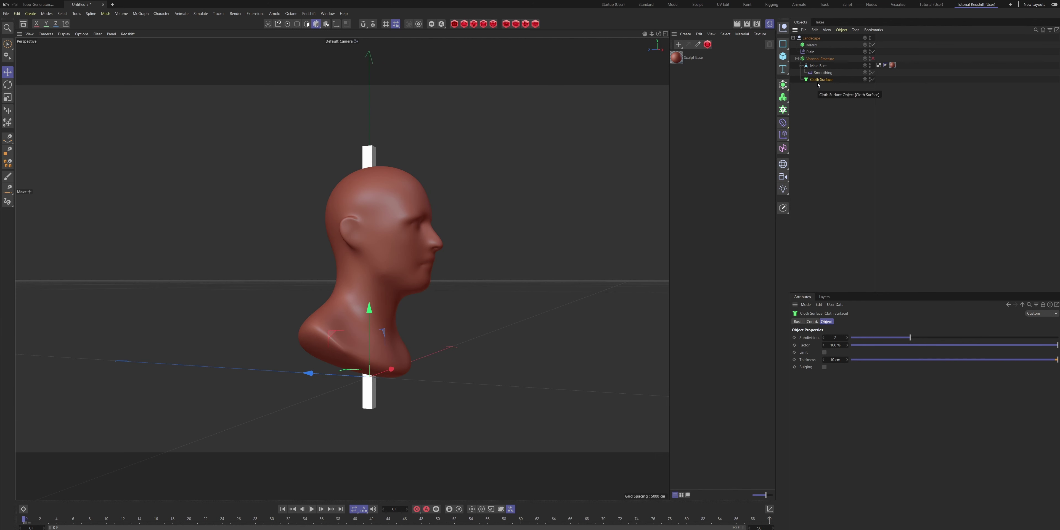
pyautogui.press('Delete')
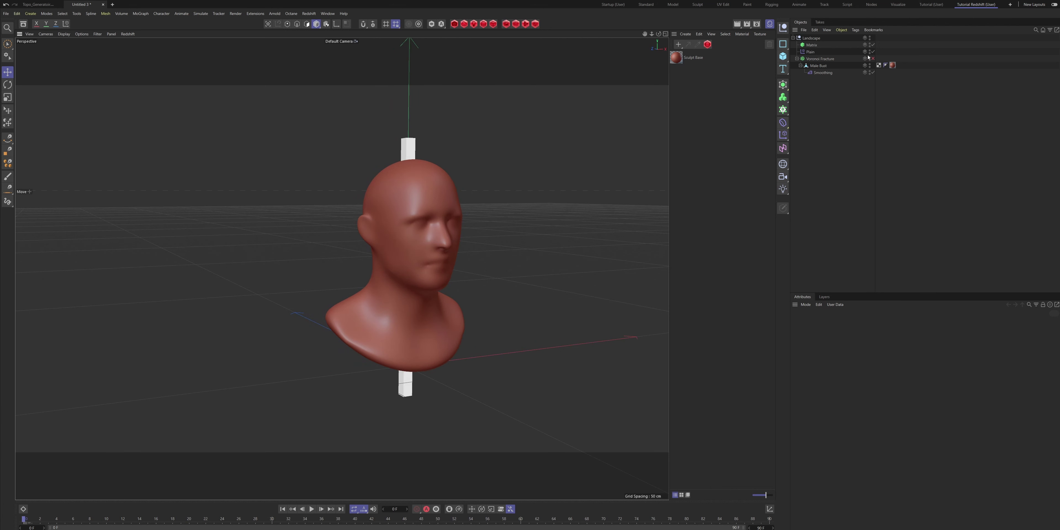
pyautogui.click(873, 59)
pyautogui.keyDown('alt'); pyautogui.moveTo(411, 195); pyautogui.dragTo(444, 194); pyautogui.keyUp('alt')
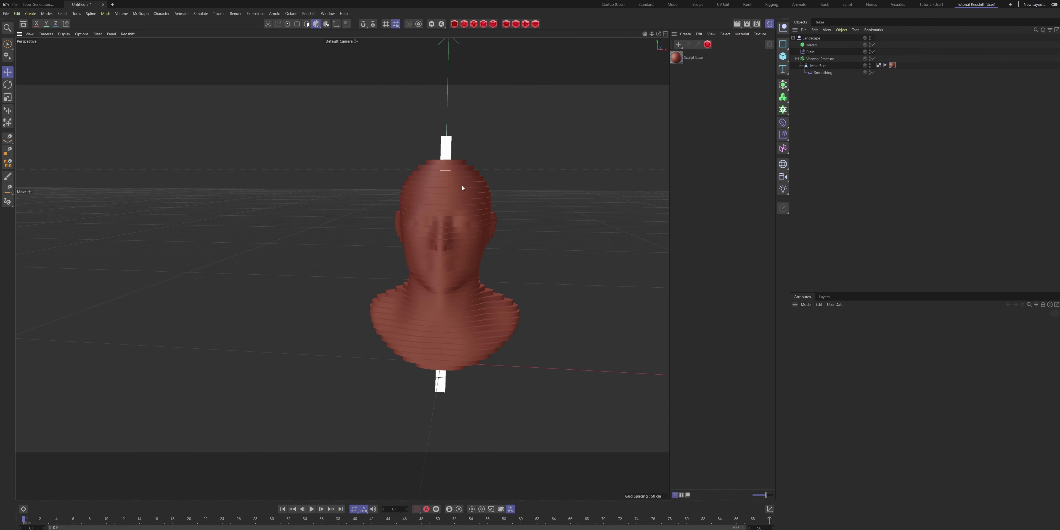
# Rotate the Male Bust within the Voronoi Fracture.
pyautogui.click(814, 60)
pyautogui.click(818, 66)
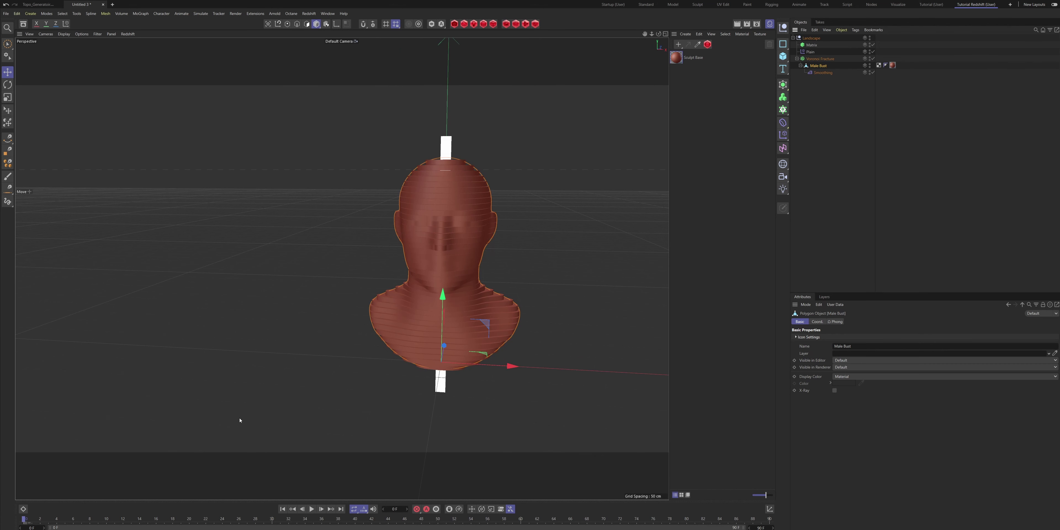
pyautogui.press('r')
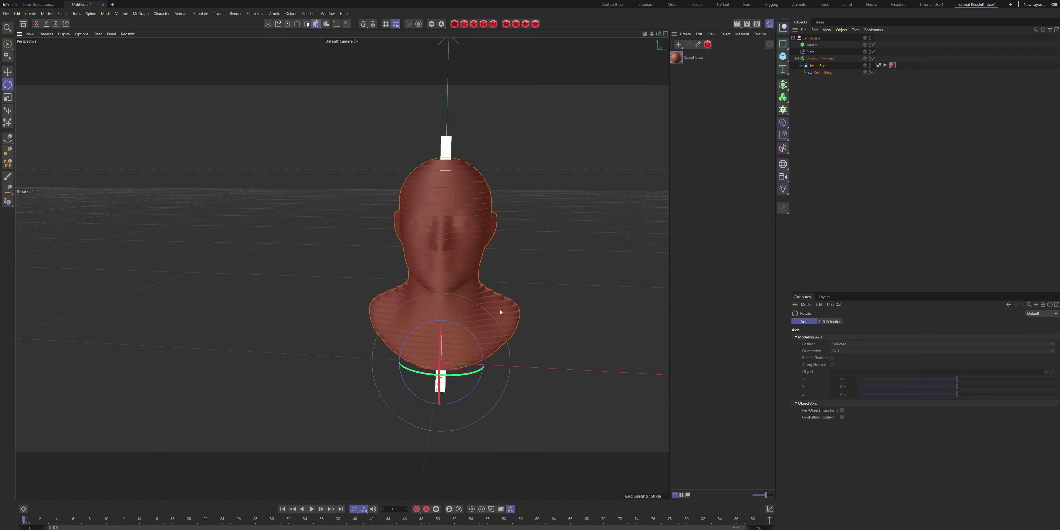
pyautogui.scroll(-3, 499, 304)
pyautogui.keyDown('alt'); pyautogui.moveTo(499, 296); pyautogui.dragTo(446, 333, button='middle'); pyautogui.keyUp('alt')
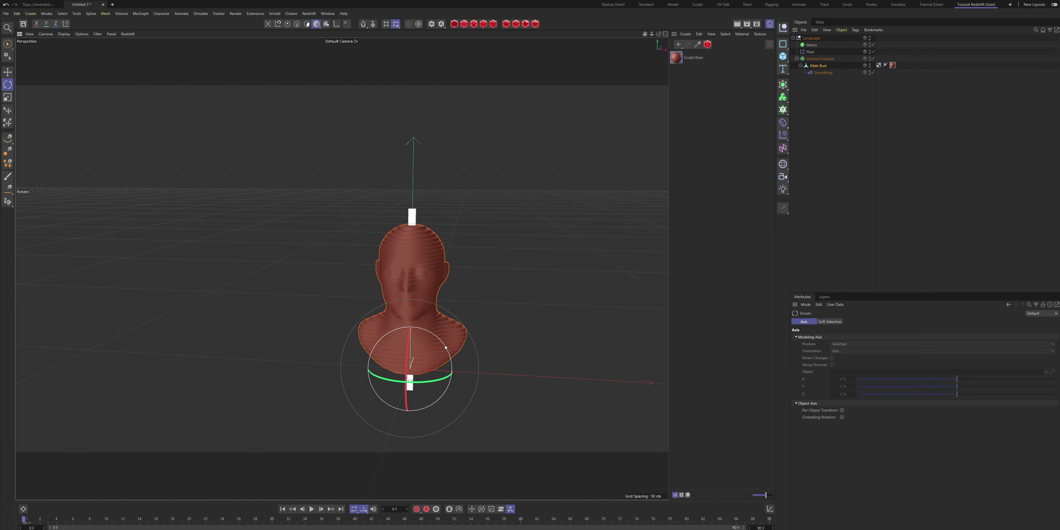